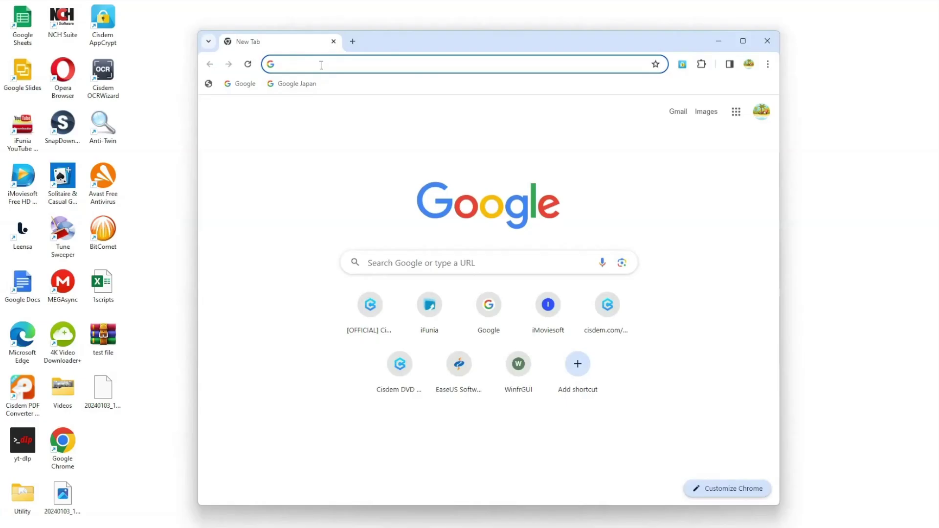
Focus the address bar on Chrome's new Google tab.
{"action": "left_click", "coordinate": [325, 64]}
Search for online.officerecovery.com/zip and open the OfficeRecovery Repair Zip Archive page.
{"action": "type", "text": "online"}
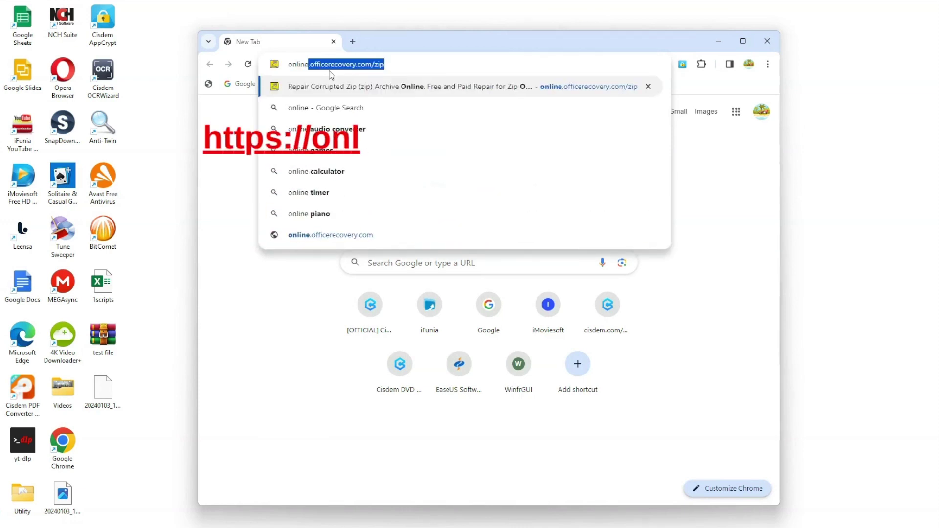
{"action": "type", "text": ".offi"}
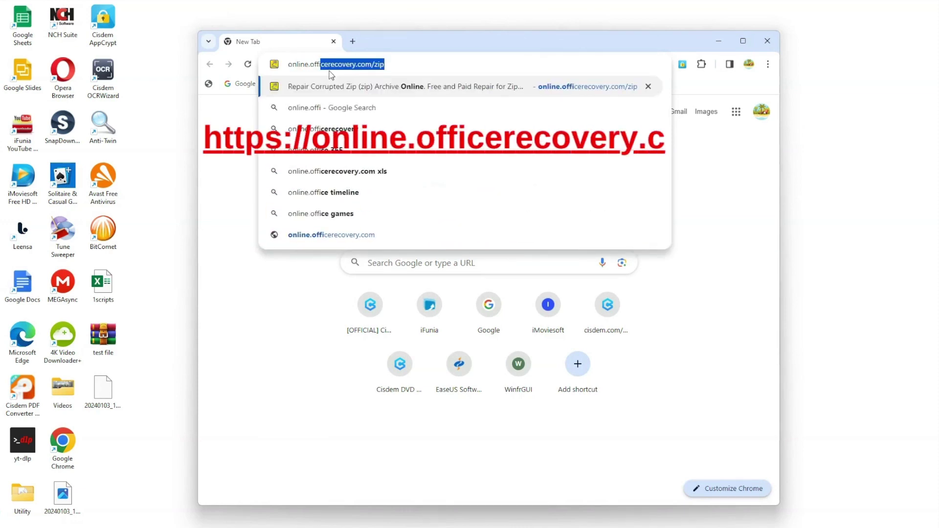
{"action": "type", "text": "cerecove"}
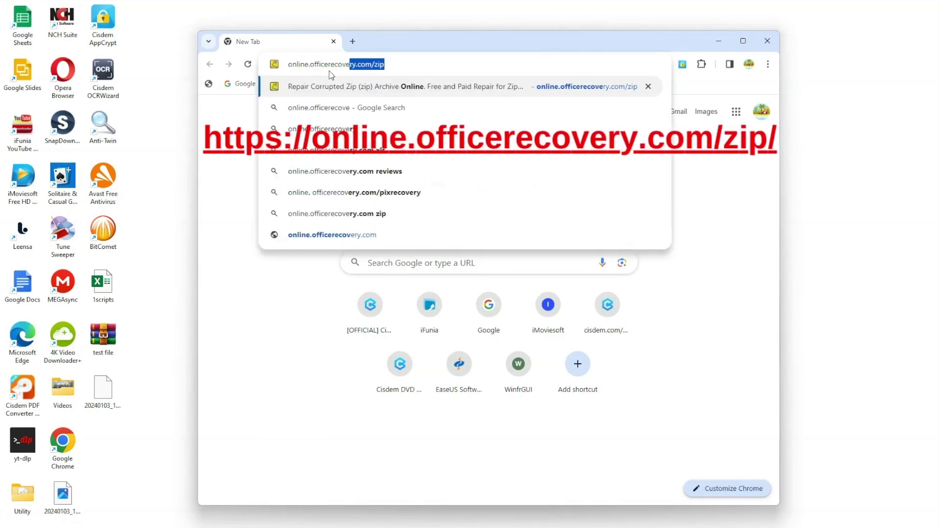
{"action": "type", "text": "ry.com/zip"}
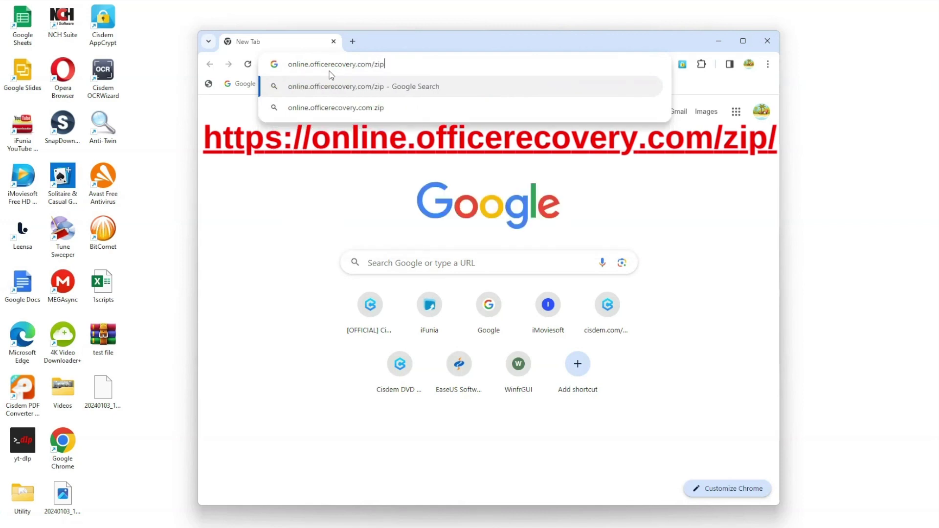
{"action": "key", "text": "Return"}
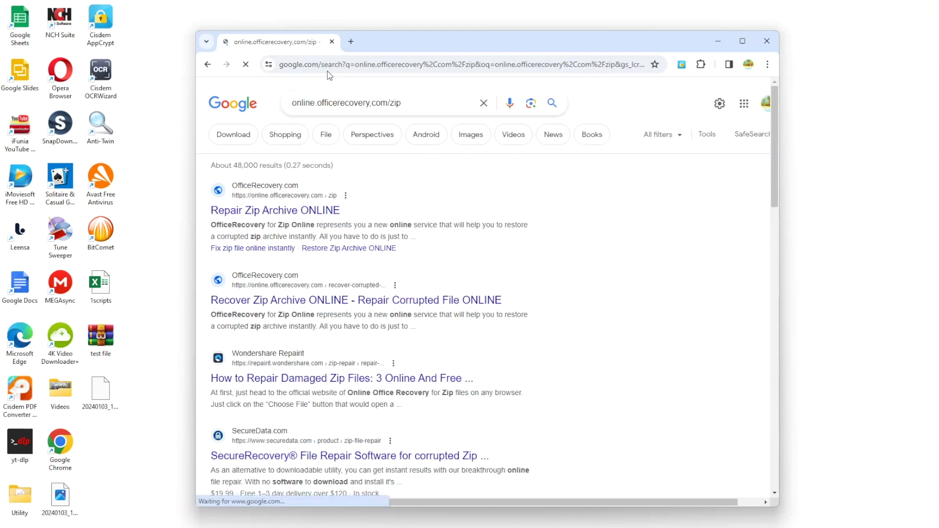
{"action": "left_click", "coordinate": [301, 210]}
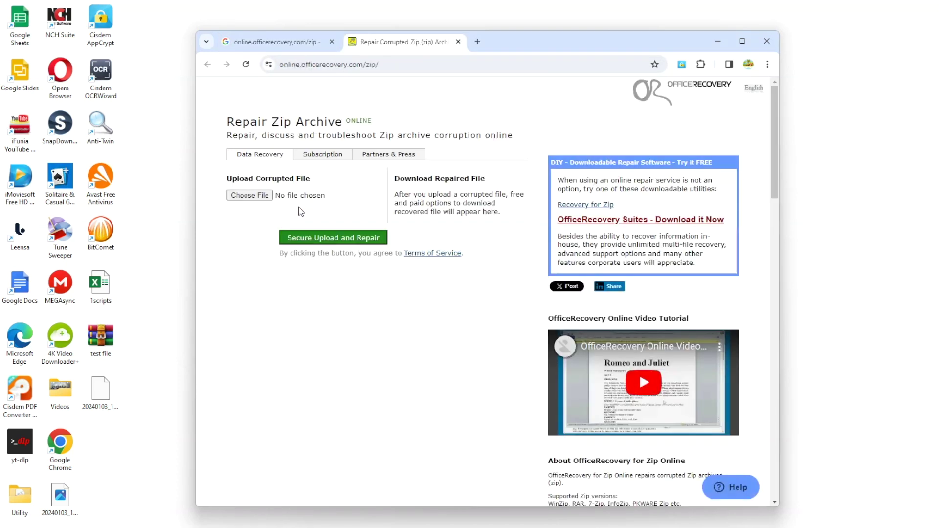
Choose test file.zip from the Desktop as the corrupted archive to upload.
{"action": "scroll", "coordinate": [432, 268], "scroll_direction": "down", "scroll_amount": 2}
{"action": "scroll", "coordinate": [433, 268], "scroll_direction": "down", "scroll_amount": 2}
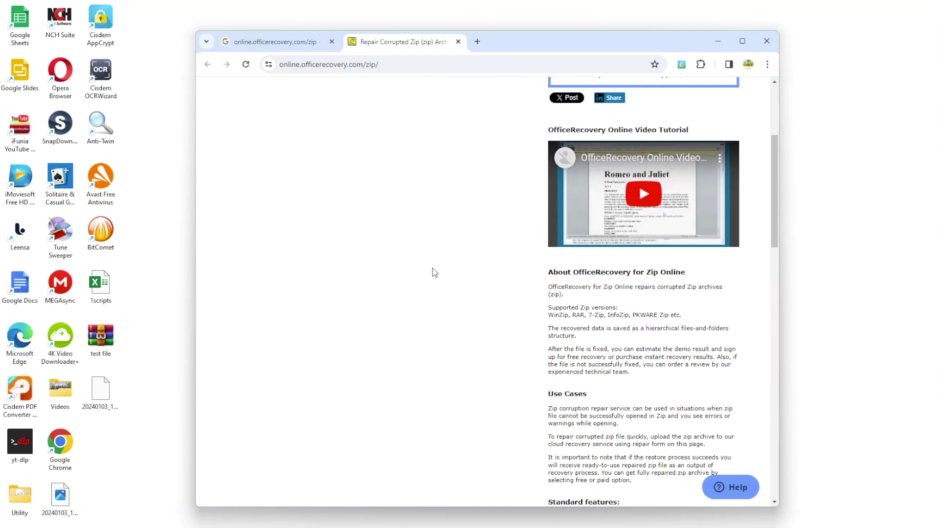
{"action": "scroll", "coordinate": [432, 268], "scroll_direction": "up", "scroll_amount": 4}
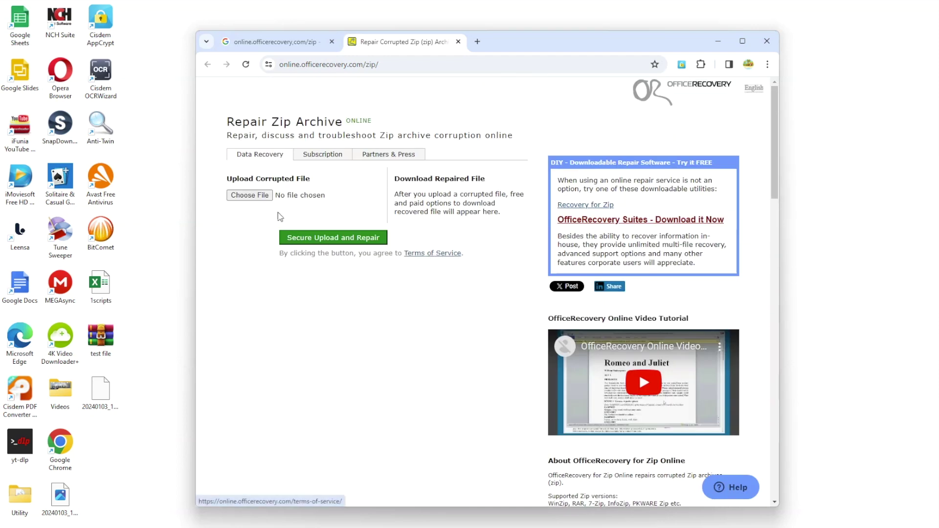
{"action": "left_click", "coordinate": [247, 195]}
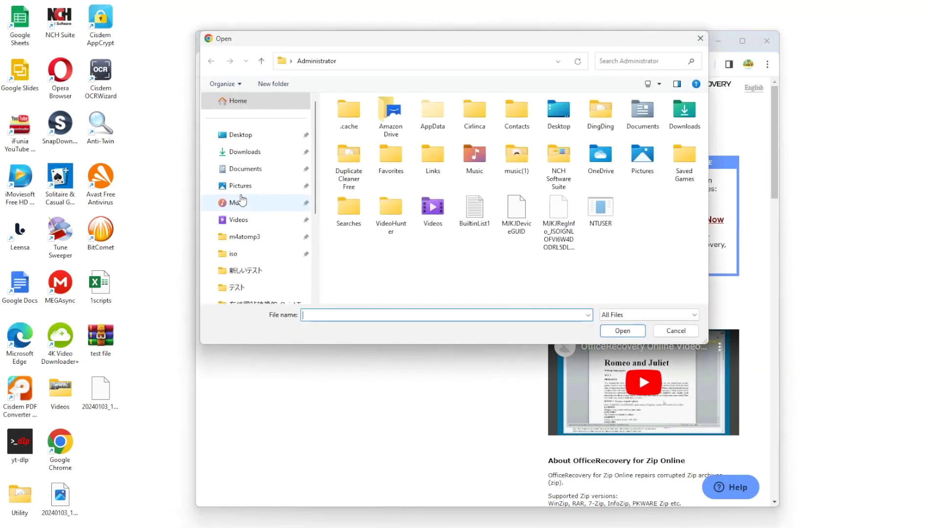
{"action": "left_click", "coordinate": [266, 136]}
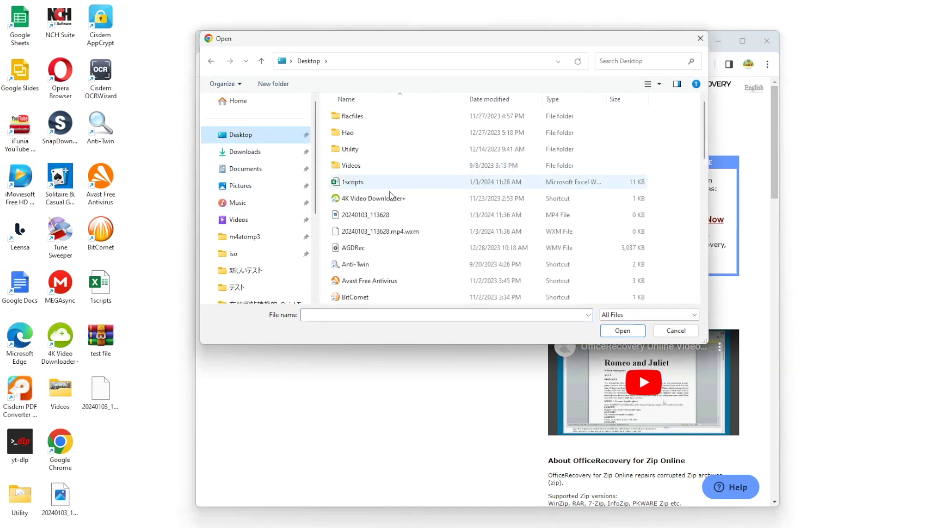
{"action": "scroll", "coordinate": [485, 214], "scroll_direction": "down", "scroll_amount": 4}
{"action": "scroll", "coordinate": [479, 210], "scroll_direction": "down", "scroll_amount": 3}
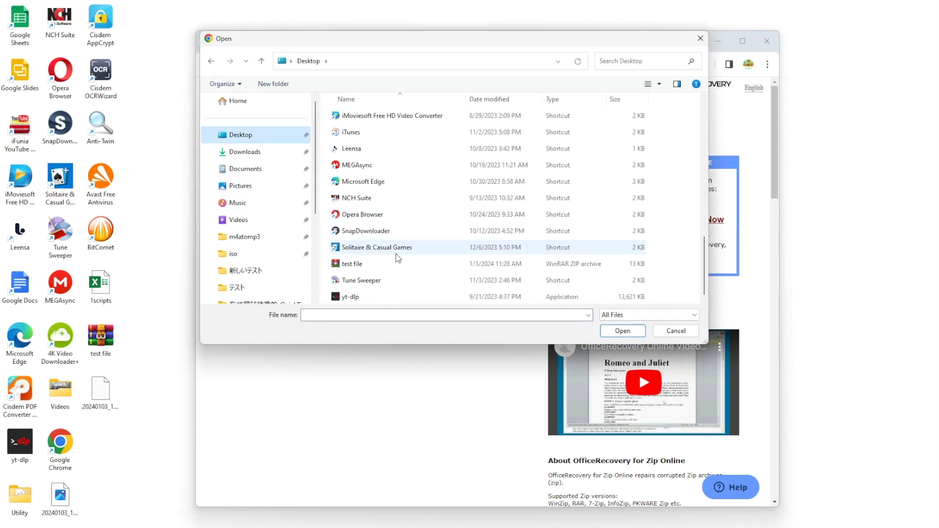
{"action": "left_click", "coordinate": [380, 266]}
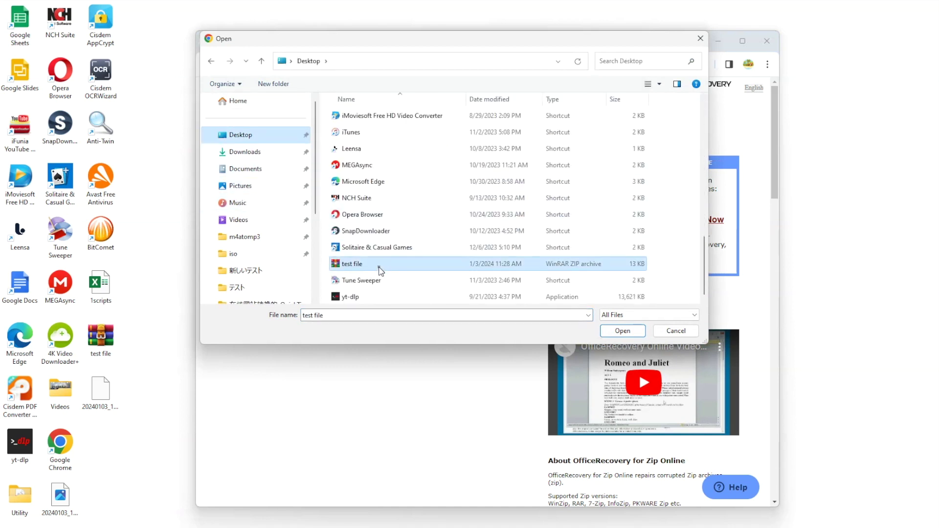
{"action": "left_click", "coordinate": [622, 333]}
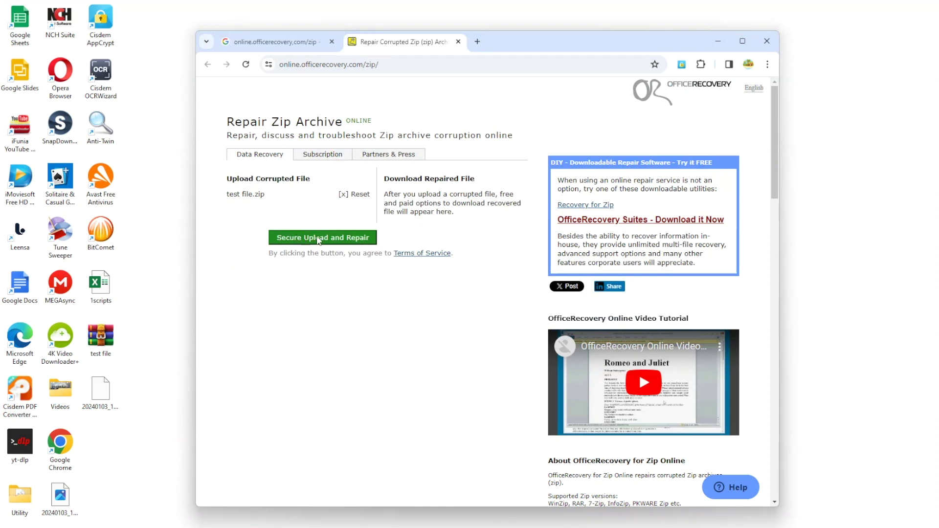
Upload and repair test file.zip, then open its job status page.
{"action": "left_click", "coordinate": [322, 238]}
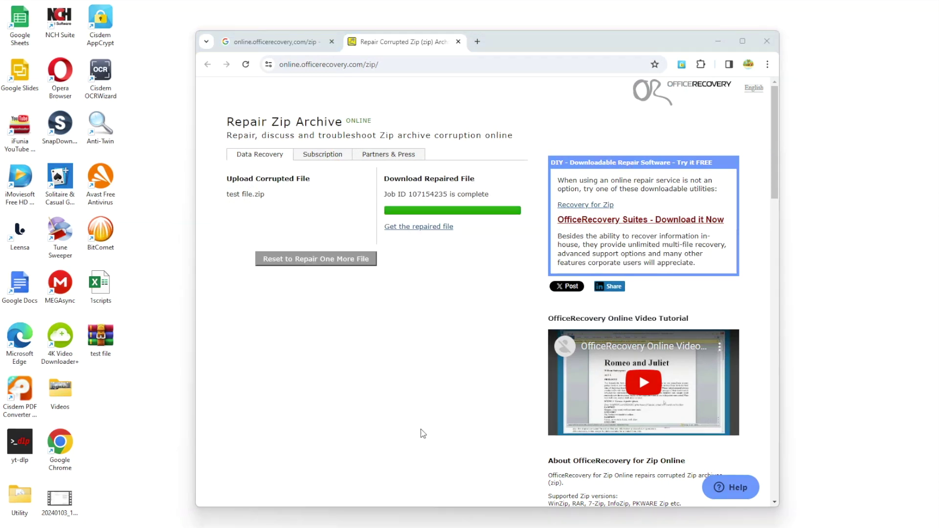
{"action": "left_click_drag", "start_coordinate": [384, 178], "coordinate": [498, 179]}
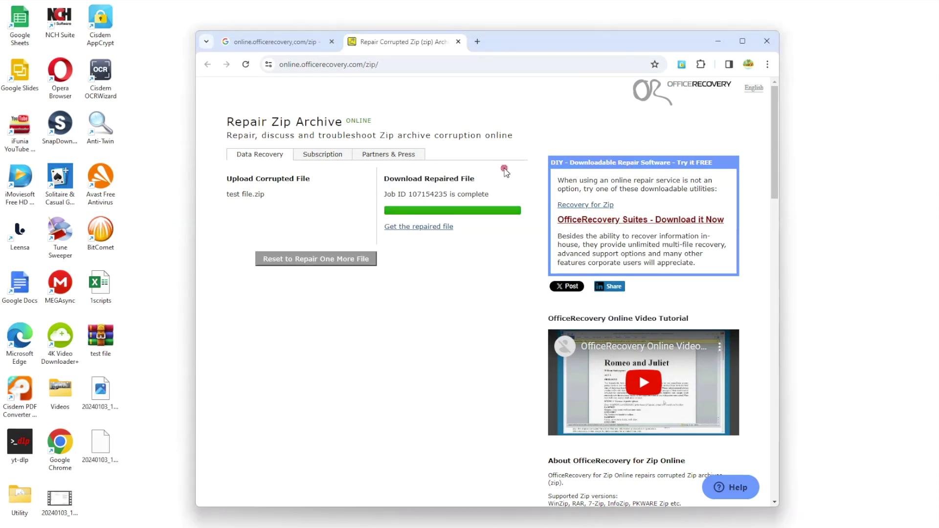
{"action": "left_click", "coordinate": [503, 172]}
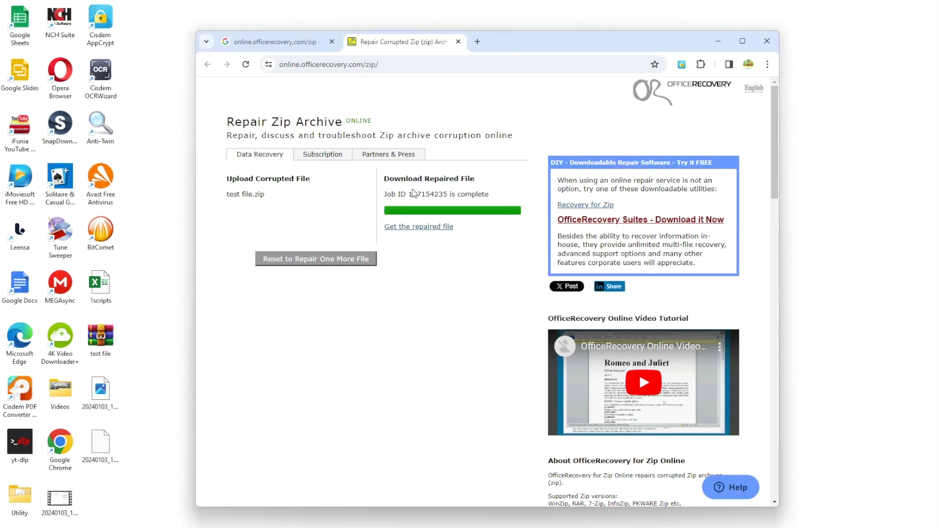
{"action": "left_click", "coordinate": [418, 227]}
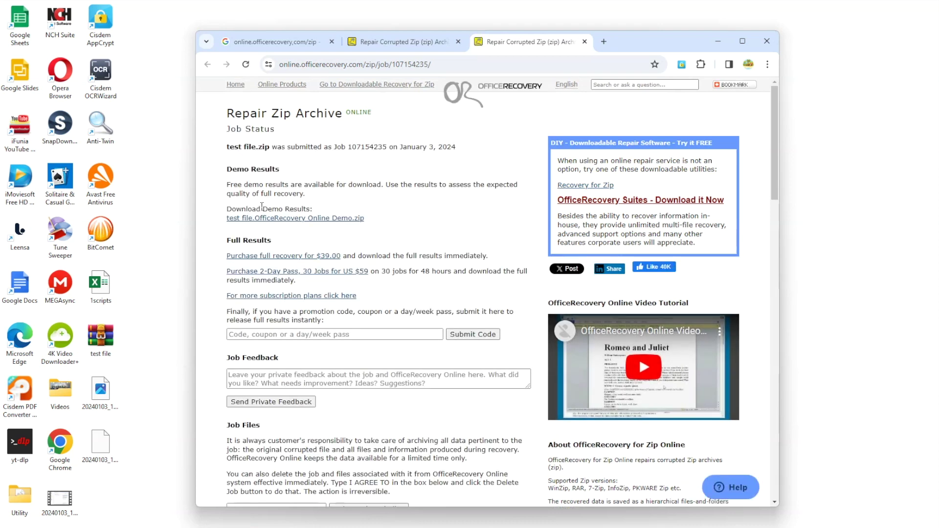
Download the free demo result, test file.OfficeRecovery Online Demo.zip.
{"action": "left_click_drag", "start_coordinate": [226, 128], "coordinate": [320, 209]}
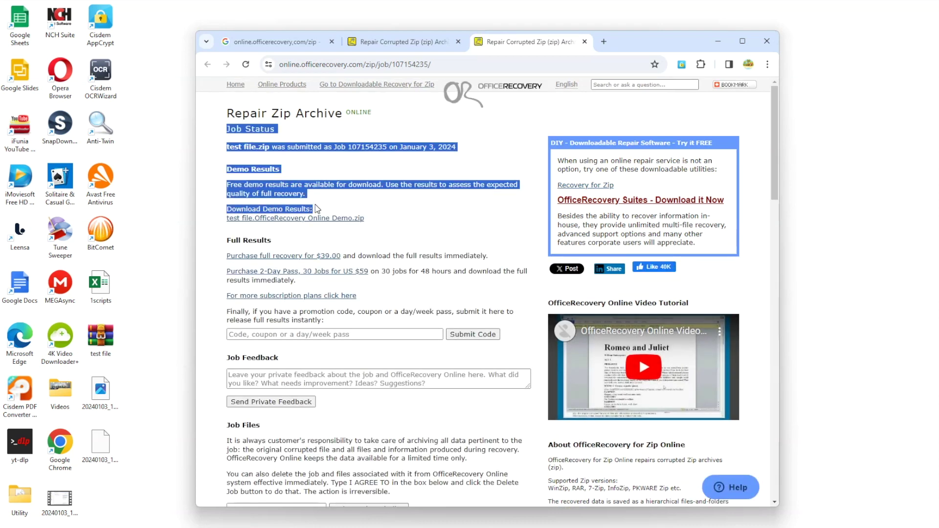
{"action": "left_click", "coordinate": [397, 202]}
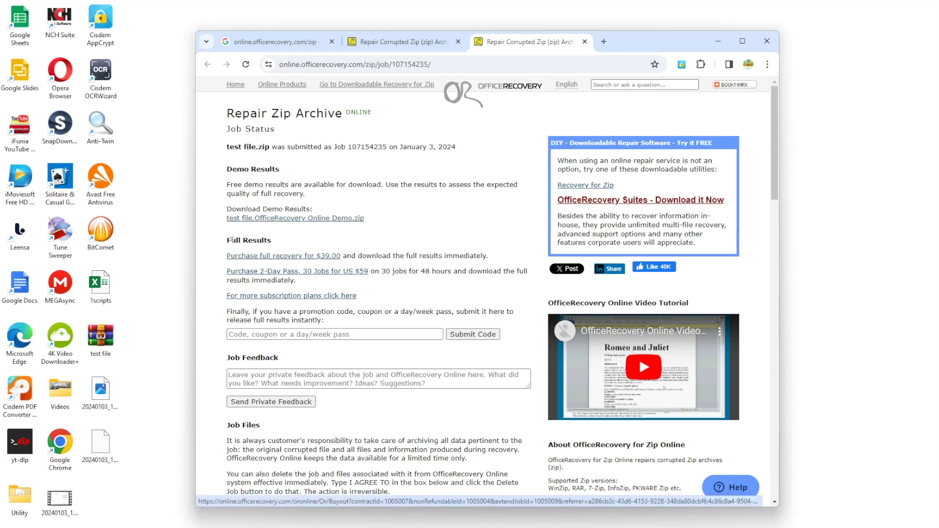
{"action": "left_click_drag", "start_coordinate": [226, 128], "coordinate": [293, 242]}
{"action": "left_click", "coordinate": [340, 241]}
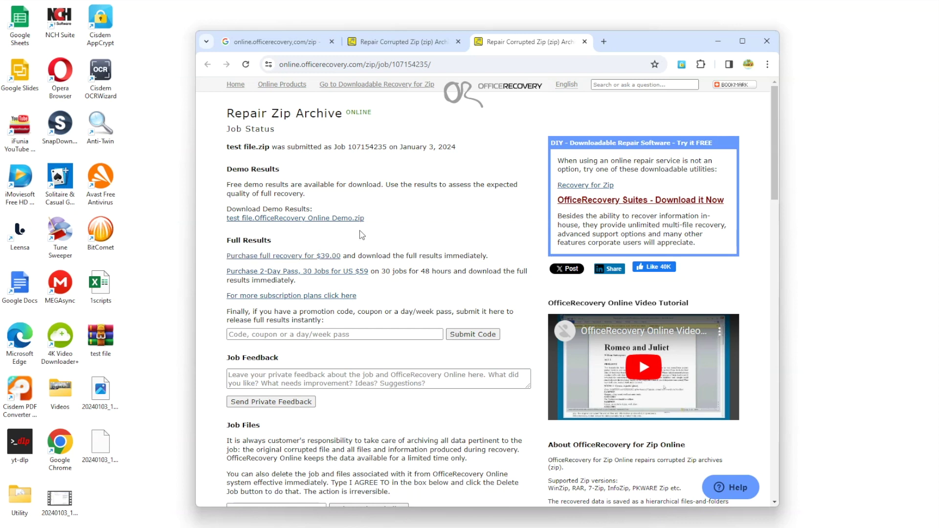
{"action": "left_click", "coordinate": [321, 218]}
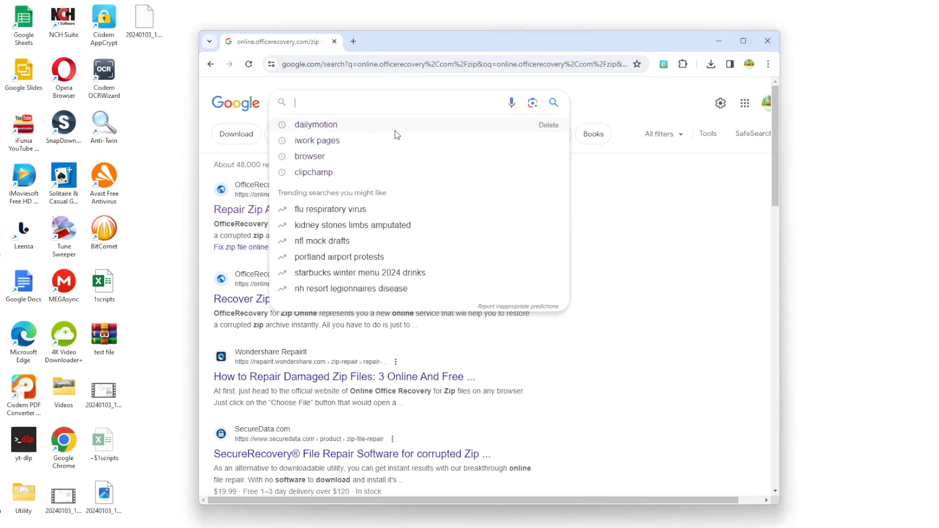
Search Google for winrar download, then launch WinRAR from Windows search.
{"action": "type", "text": "winrar"}
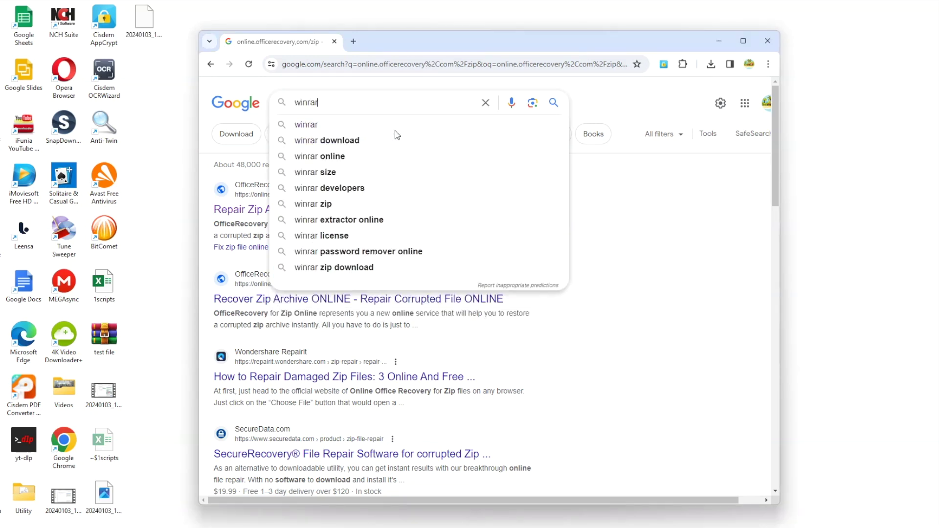
{"action": "left_click", "coordinate": [393, 142]}
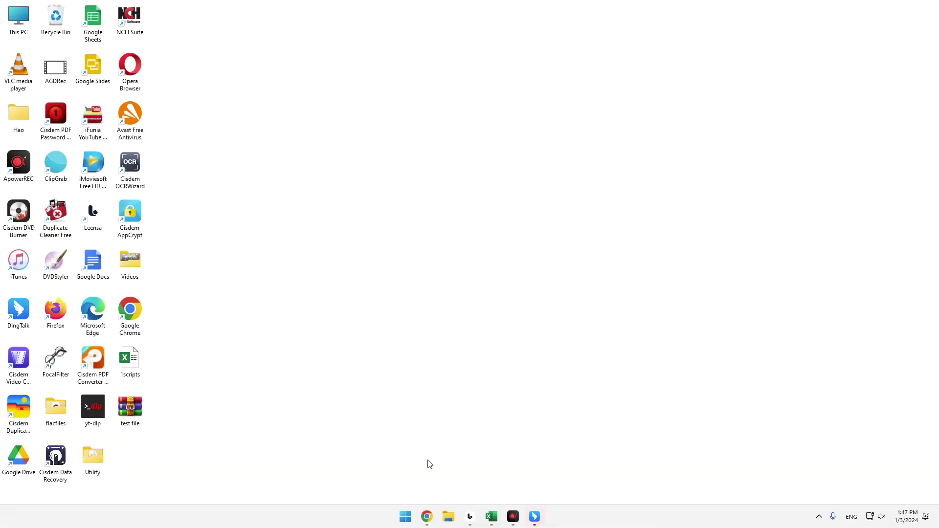
{"action": "left_click", "coordinate": [405, 517]}
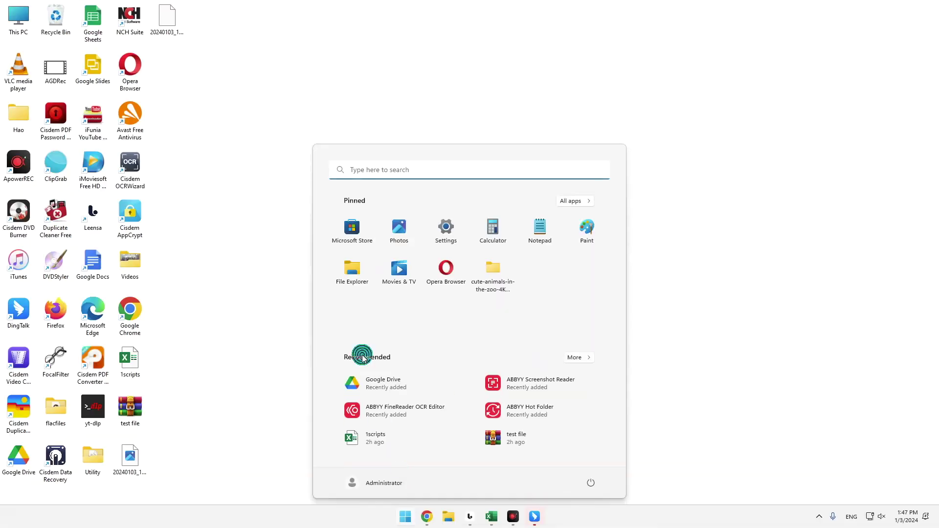
{"action": "left_click", "coordinate": [367, 168]}
{"action": "type", "text": "win"}
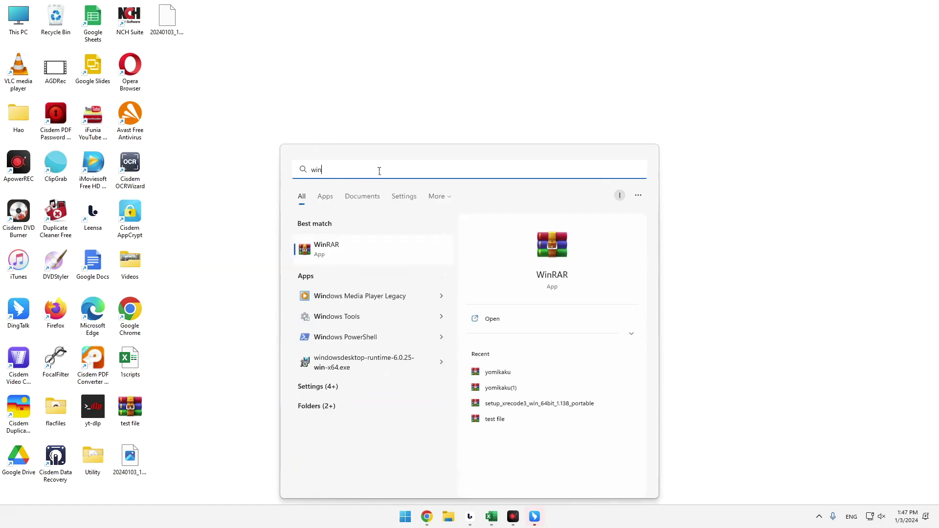
{"action": "type", "text": "rar"}
{"action": "left_click", "coordinate": [337, 250]}
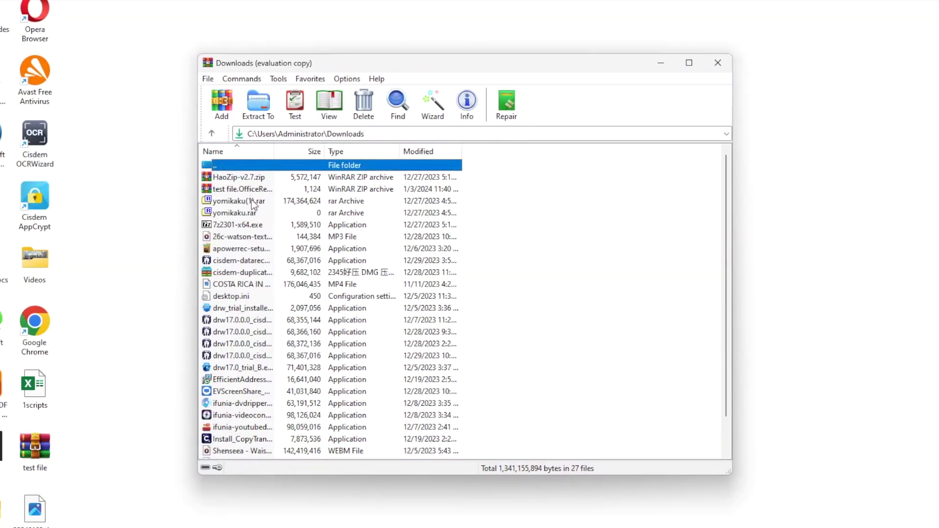
Select HaoZip-v2.7.zip and start Tools > Repair archive on it.
{"action": "scroll", "coordinate": [252, 205], "scroll_direction": "down", "scroll_amount": 1}
{"action": "scroll", "coordinate": [294, 346], "scroll_direction": "up", "scroll_amount": 1}
{"action": "left_click", "coordinate": [250, 190]}
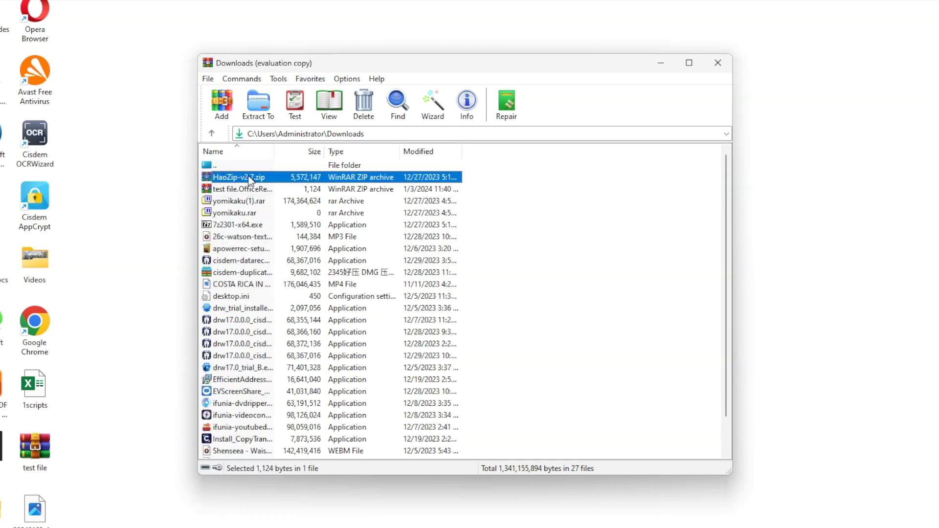
{"action": "left_click", "coordinate": [250, 179]}
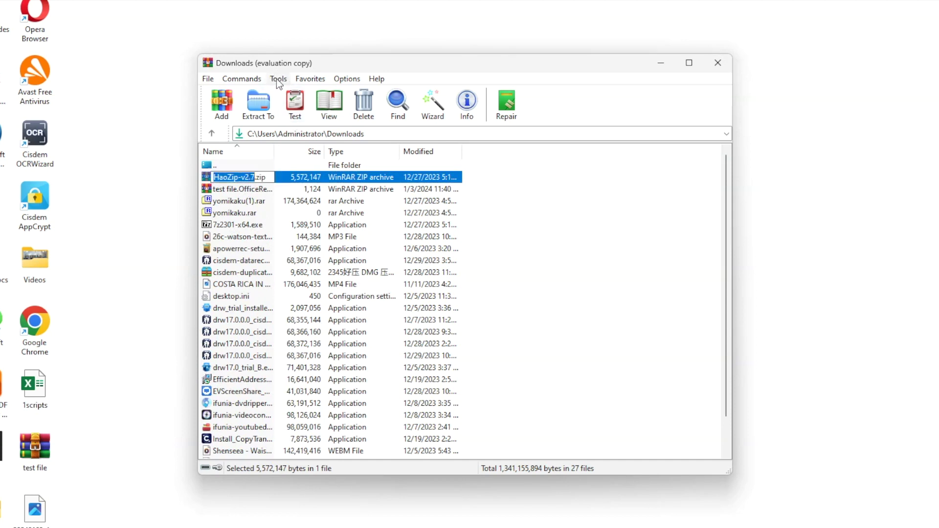
{"action": "left_click", "coordinate": [278, 80]}
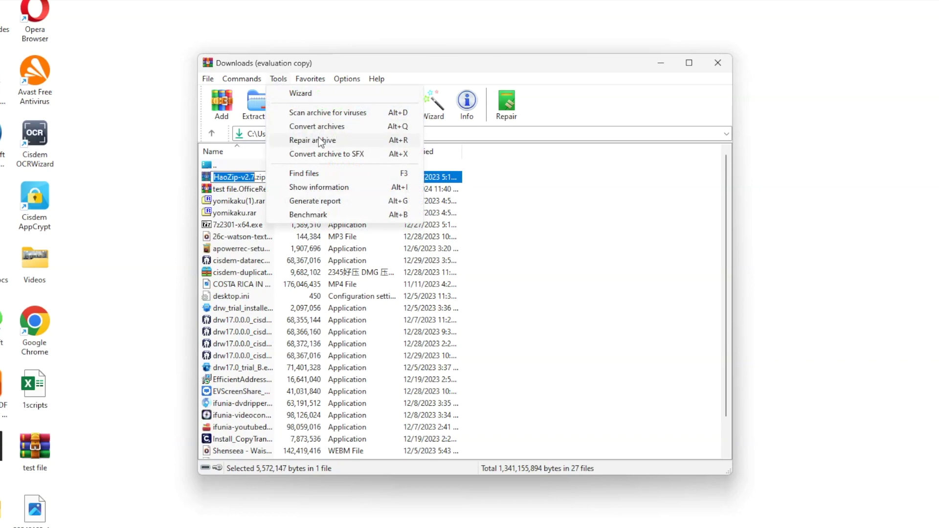
{"action": "left_click", "coordinate": [316, 142]}
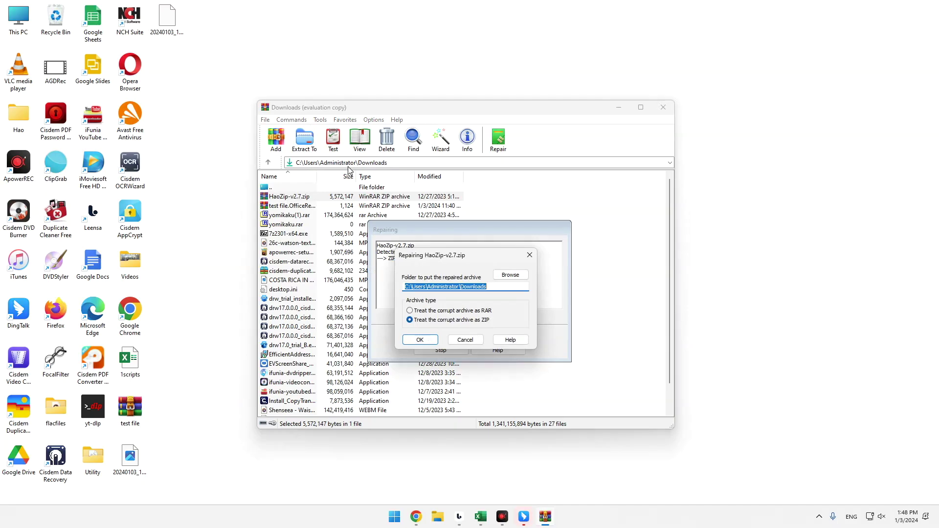
{"action": "left_click", "coordinate": [510, 276]}
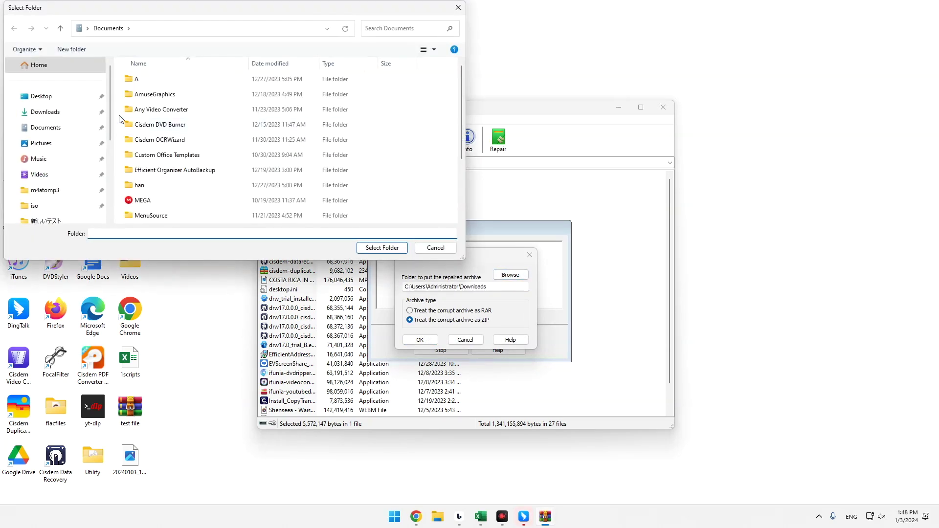
{"action": "left_click", "coordinate": [67, 116]}
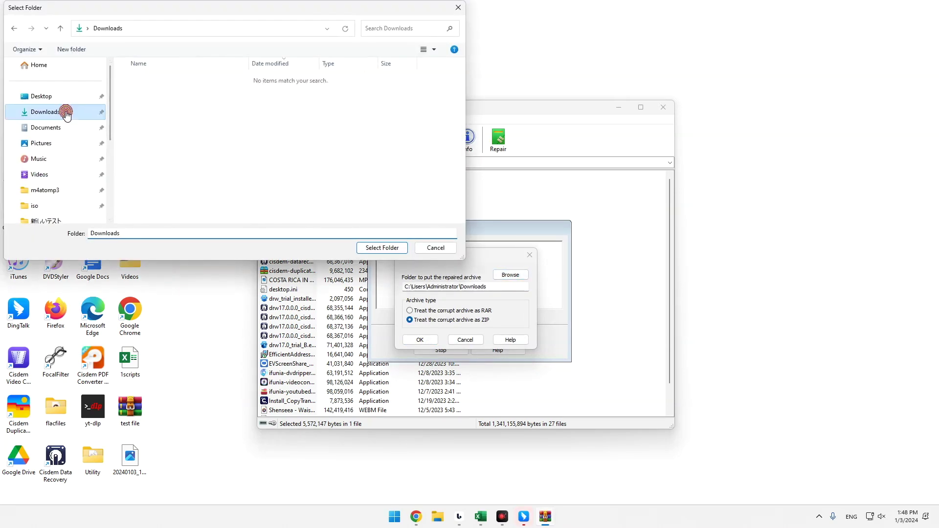
{"action": "left_click", "coordinate": [380, 250]}
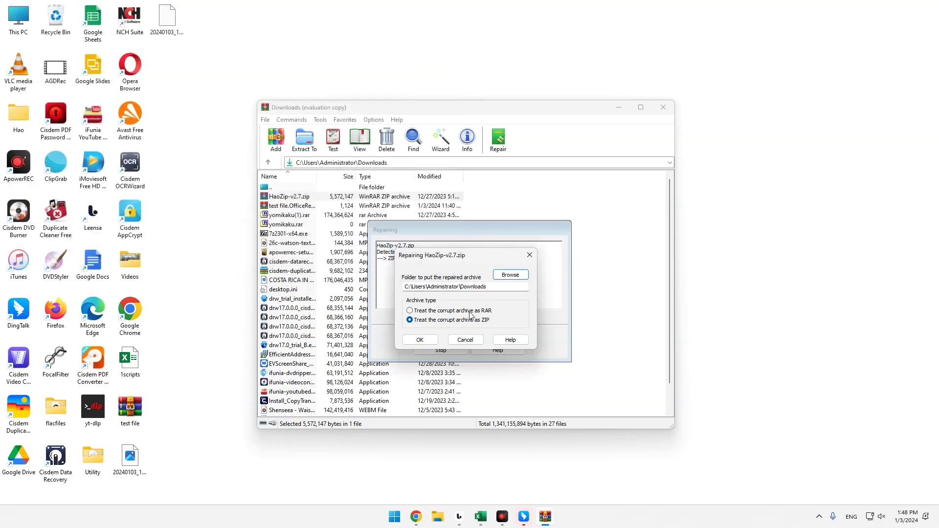
{"action": "left_click", "coordinate": [411, 320]}
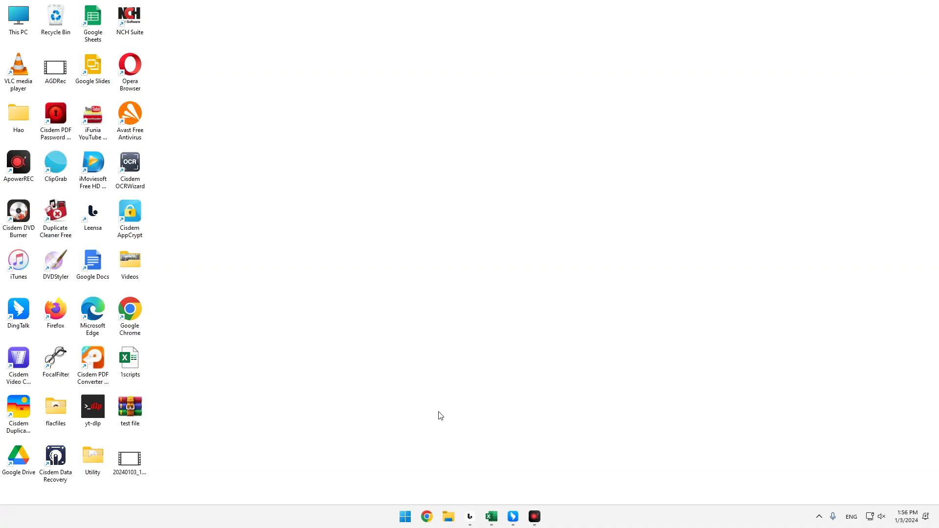
Open Control Panel by searching 'control' in the Start menu.
{"action": "left_click", "coordinate": [405, 517]}
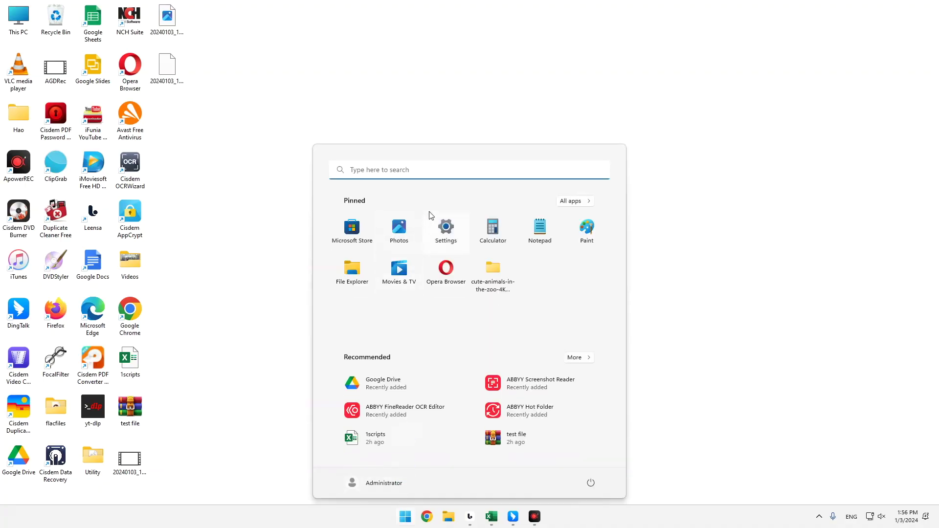
{"action": "left_click", "coordinate": [427, 179]}
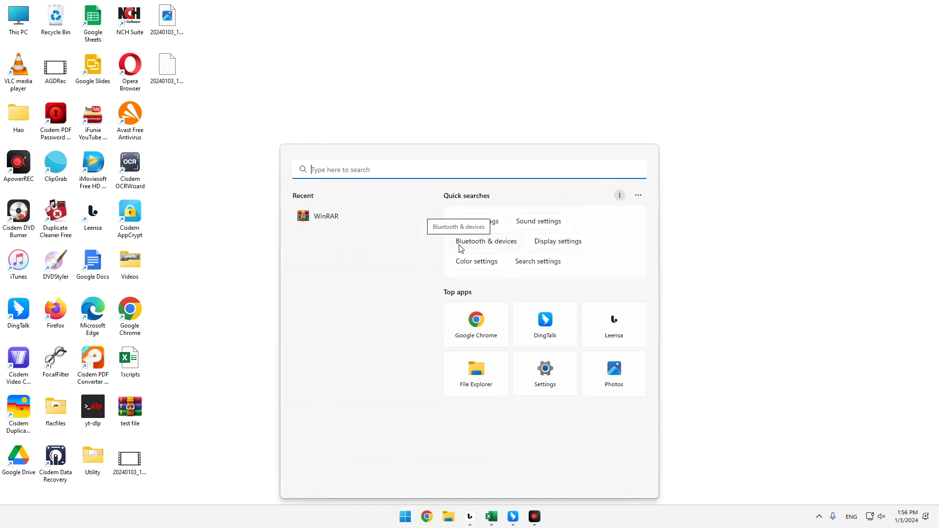
{"action": "type", "text": "control"}
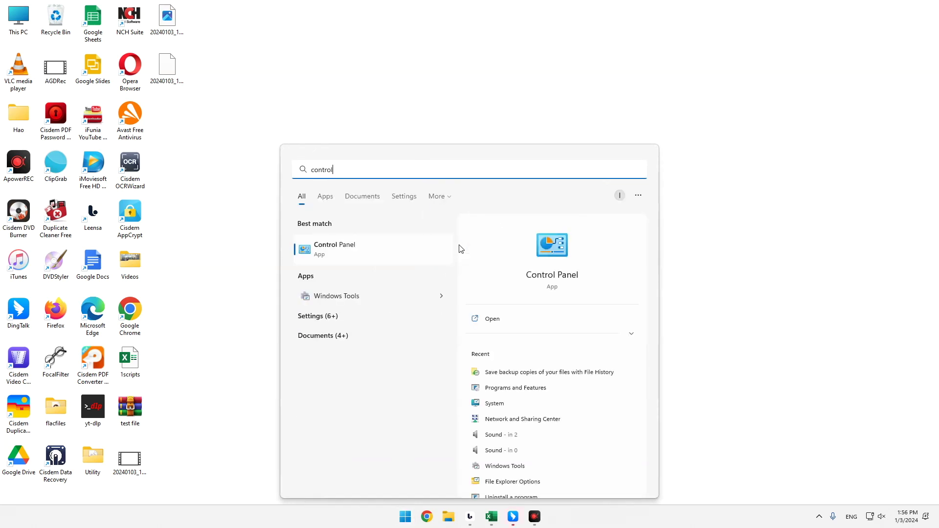
{"action": "left_click", "coordinate": [388, 254]}
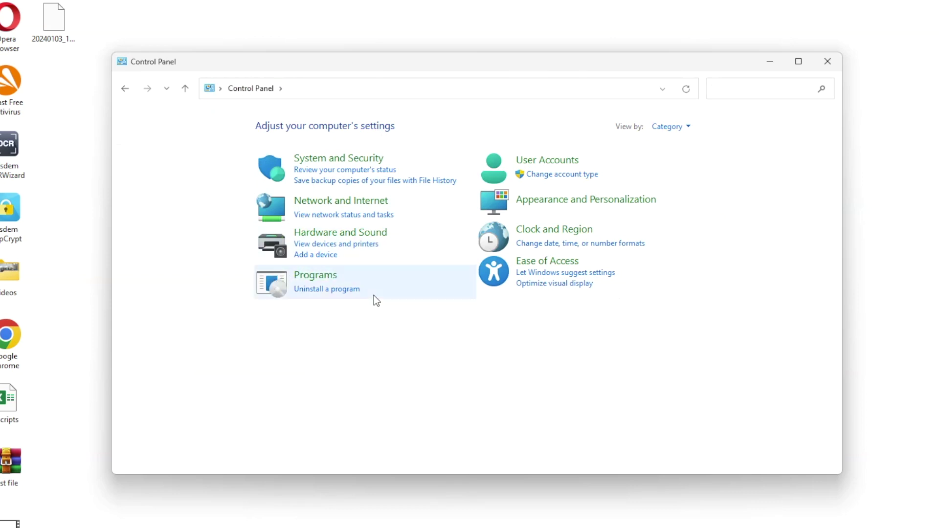
Select WinRAR 6.24 in the Uninstall a program list.
{"action": "left_click", "coordinate": [328, 290]}
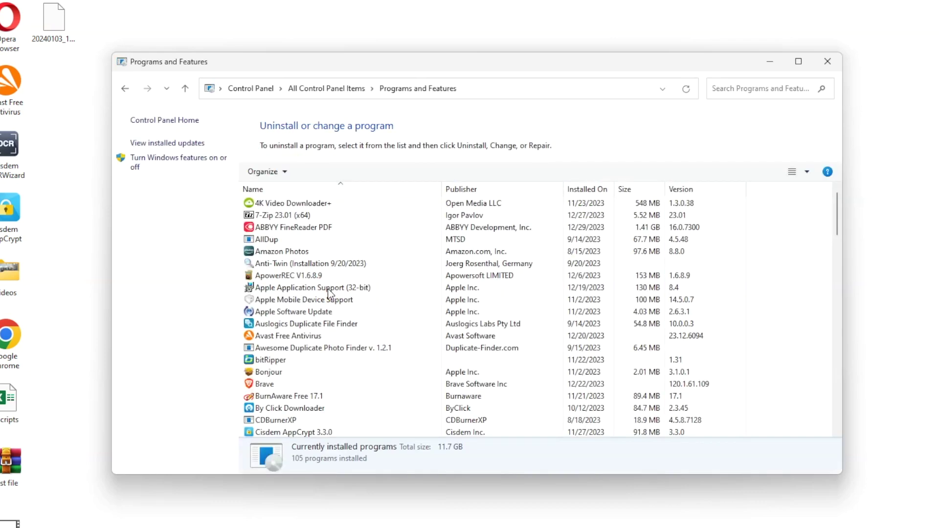
{"action": "scroll", "coordinate": [481, 233], "scroll_direction": "down", "scroll_amount": 3}
{"action": "scroll", "coordinate": [481, 233], "scroll_direction": "down", "scroll_amount": 2}
{"action": "scroll", "coordinate": [478, 243], "scroll_direction": "down", "scroll_amount": 3}
{"action": "scroll", "coordinate": [476, 253], "scroll_direction": "down", "scroll_amount": 2}
{"action": "scroll", "coordinate": [473, 261], "scroll_direction": "down", "scroll_amount": 2}
{"action": "scroll", "coordinate": [471, 270], "scroll_direction": "down", "scroll_amount": 1}
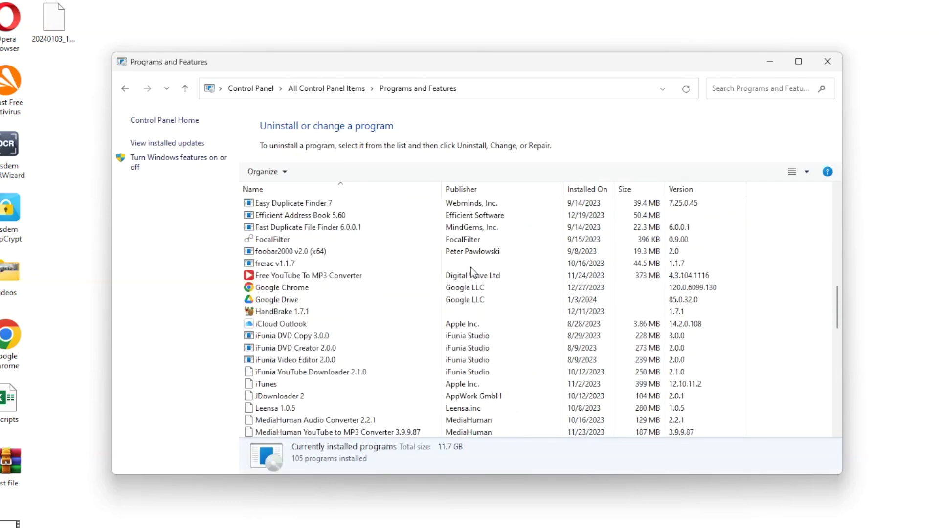
{"action": "scroll", "coordinate": [472, 270], "scroll_direction": "down", "scroll_amount": 2}
{"action": "scroll", "coordinate": [471, 270], "scroll_direction": "down", "scroll_amount": 3}
{"action": "scroll", "coordinate": [471, 267], "scroll_direction": "down", "scroll_amount": 2}
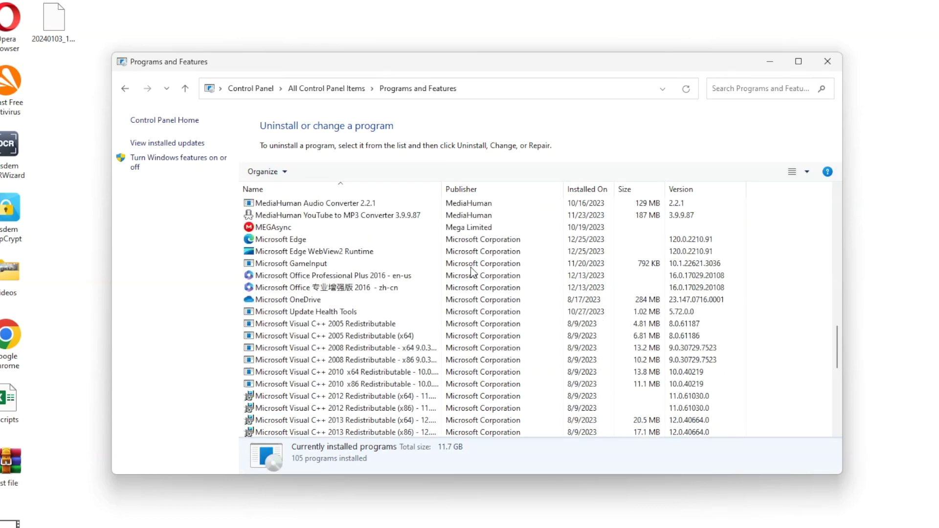
{"action": "scroll", "coordinate": [471, 268], "scroll_direction": "down", "scroll_amount": 4}
{"action": "scroll", "coordinate": [471, 268], "scroll_direction": "down", "scroll_amount": 2}
{"action": "scroll", "coordinate": [471, 268], "scroll_direction": "down", "scroll_amount": 2}
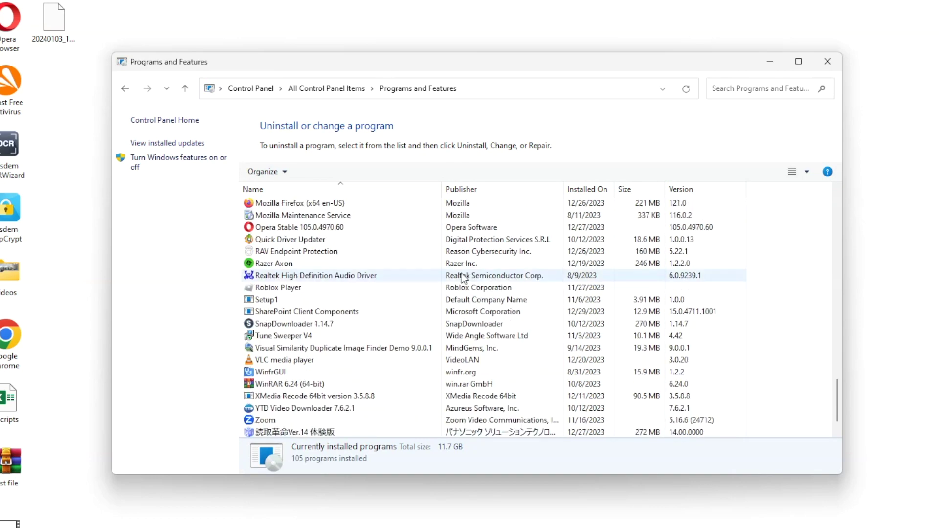
{"action": "scroll", "coordinate": [472, 272], "scroll_direction": "up", "scroll_amount": 1}
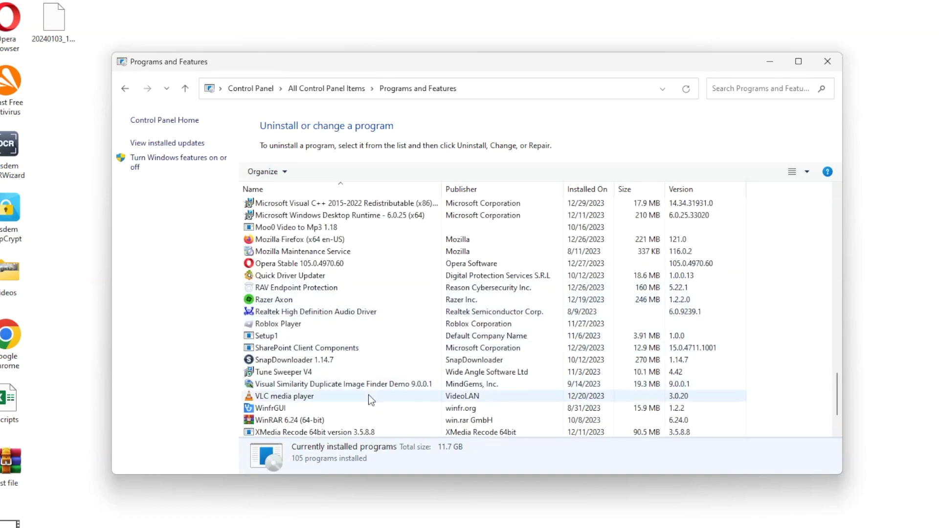
{"action": "left_click", "coordinate": [359, 421]}
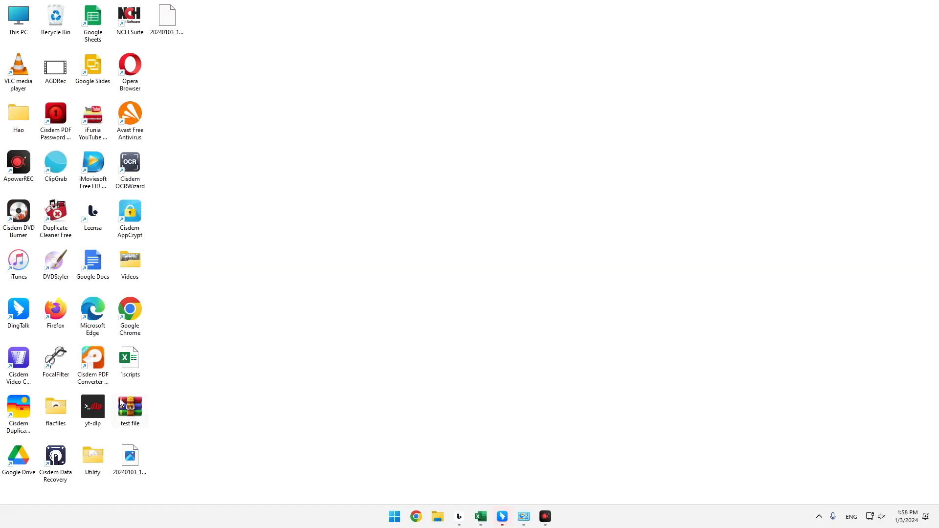
{"action": "right_click", "coordinate": [132, 404]}
{"action": "mouse_move", "coordinate": [170, 272]}
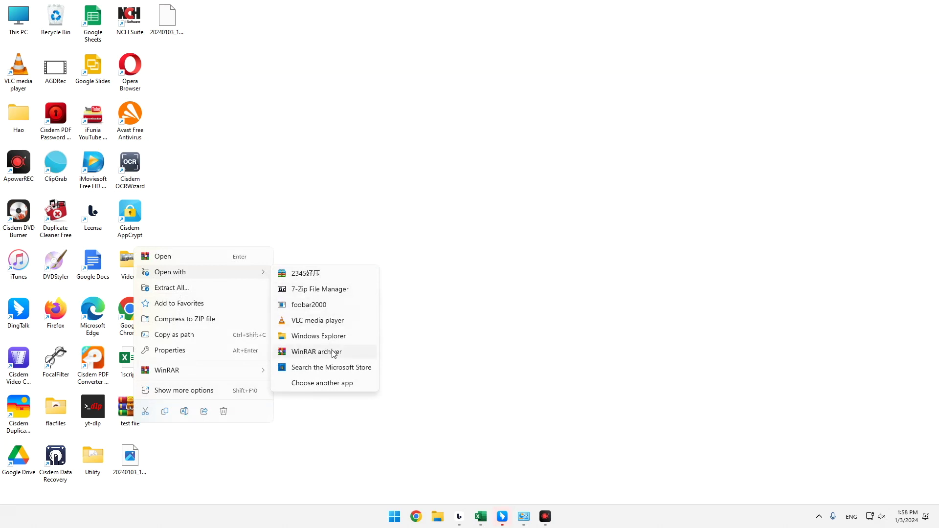
{"action": "left_click", "coordinate": [326, 353]}
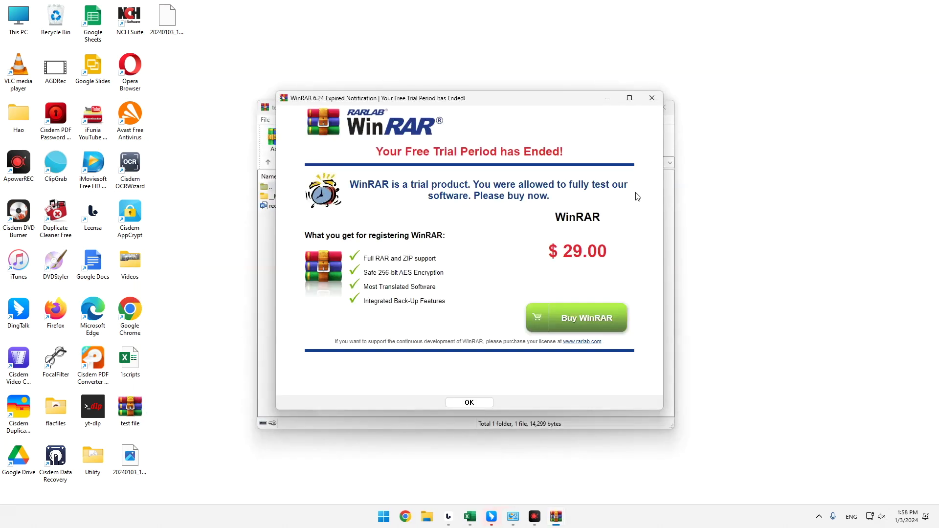
{"action": "left_click", "coordinate": [652, 97]}
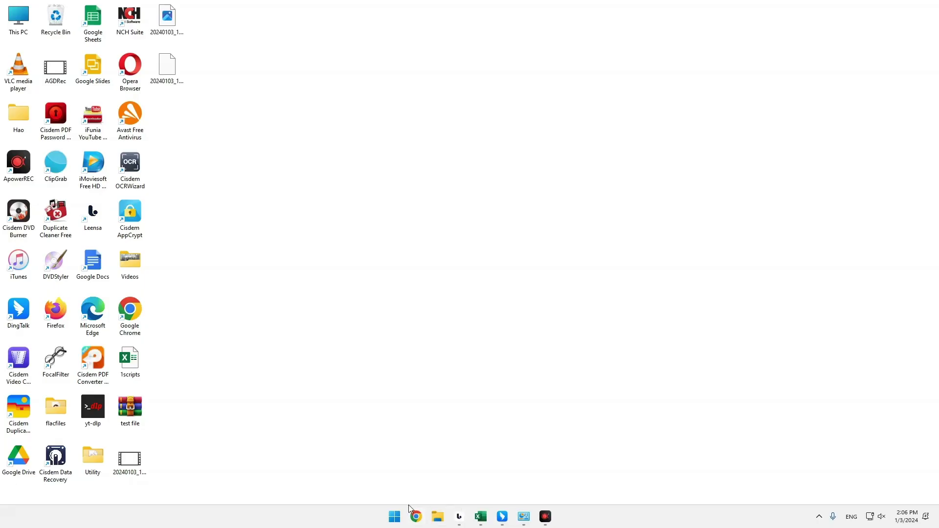
Run Command Prompt as administrator and enter the wzzip -yf zipfile.zip repair command.
{"action": "left_click", "coordinate": [394, 516]}
{"action": "left_click", "coordinate": [427, 169]}
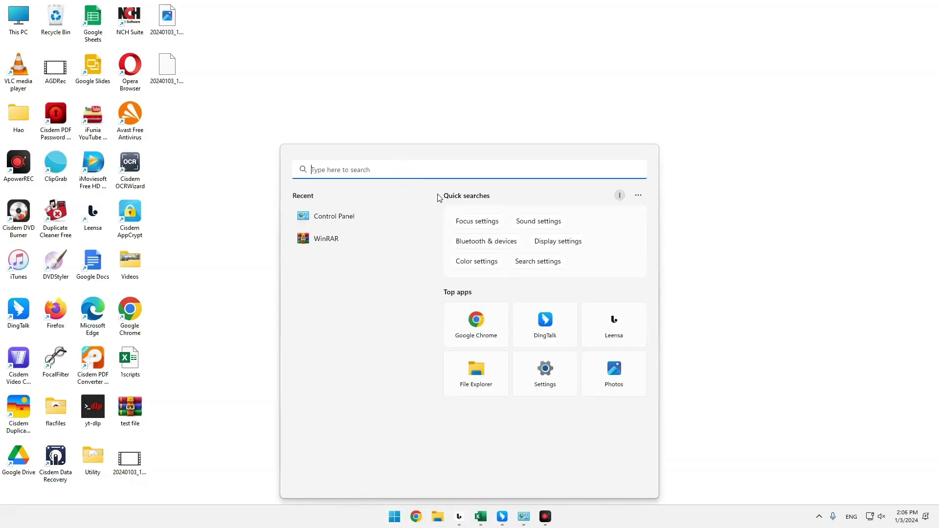
{"action": "type", "text": "cmd"}
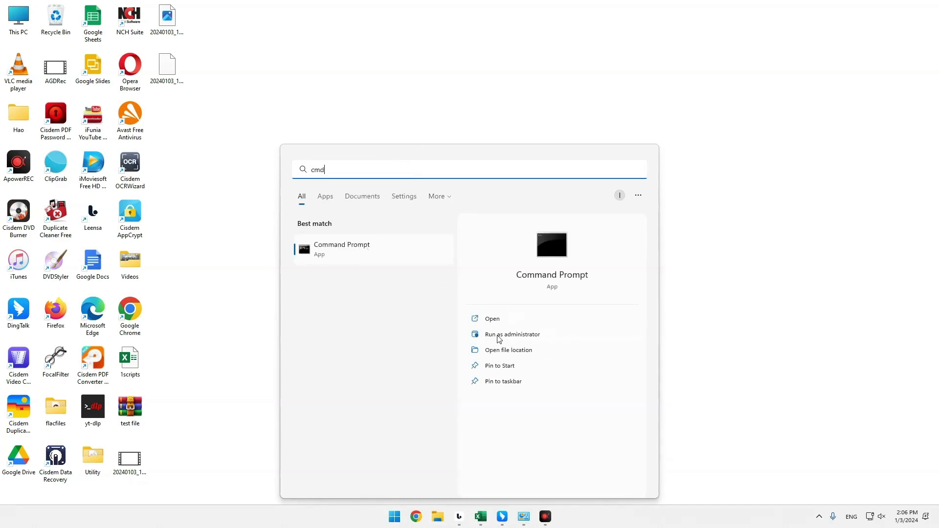
{"action": "left_click", "coordinate": [522, 335]}
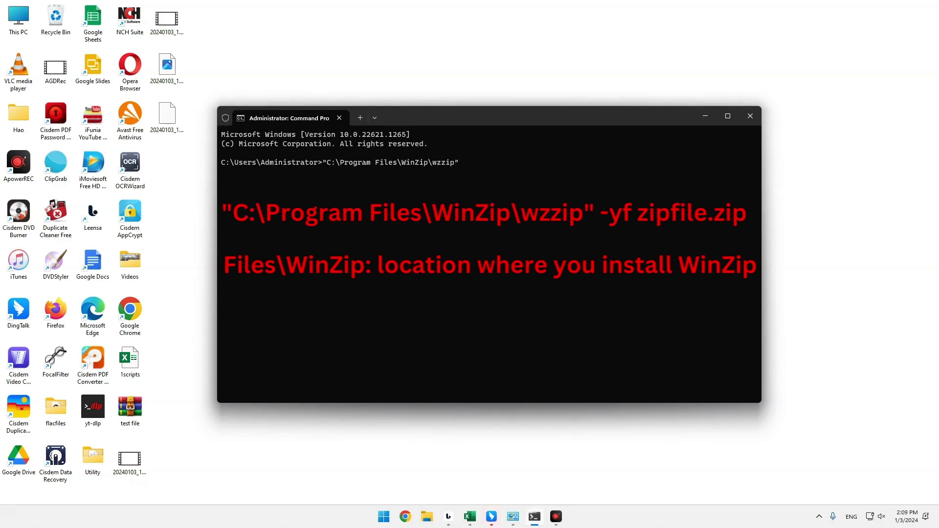
{"action": "type", "text": "yf"}
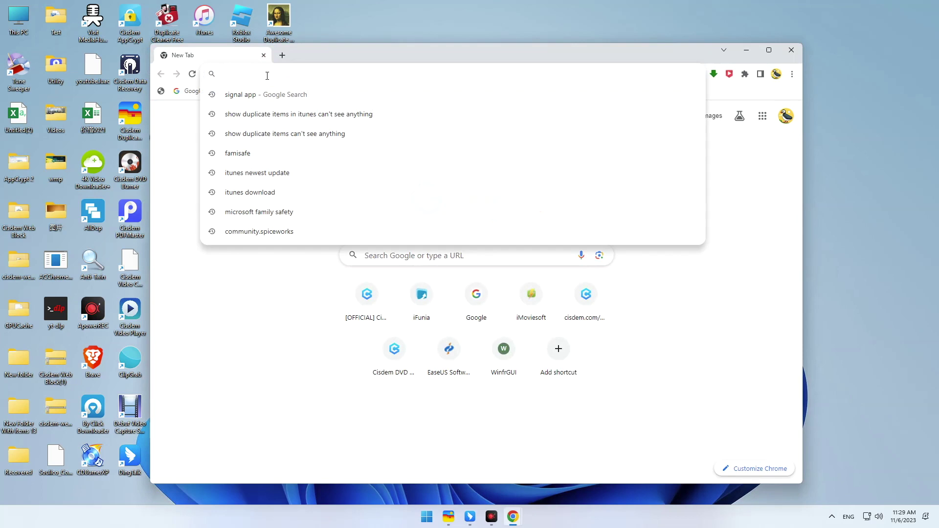
Find Cisdem's Data Recovery product page and start its free Windows download.
{"action": "type", "text": "cisdem.com"}
{"action": "key", "text": "Return"}
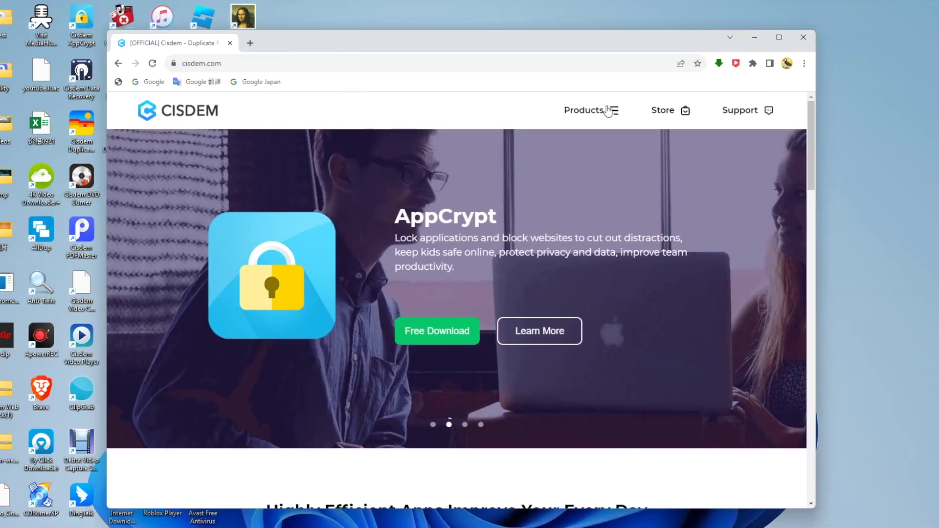
{"action": "left_click", "coordinate": [615, 117]}
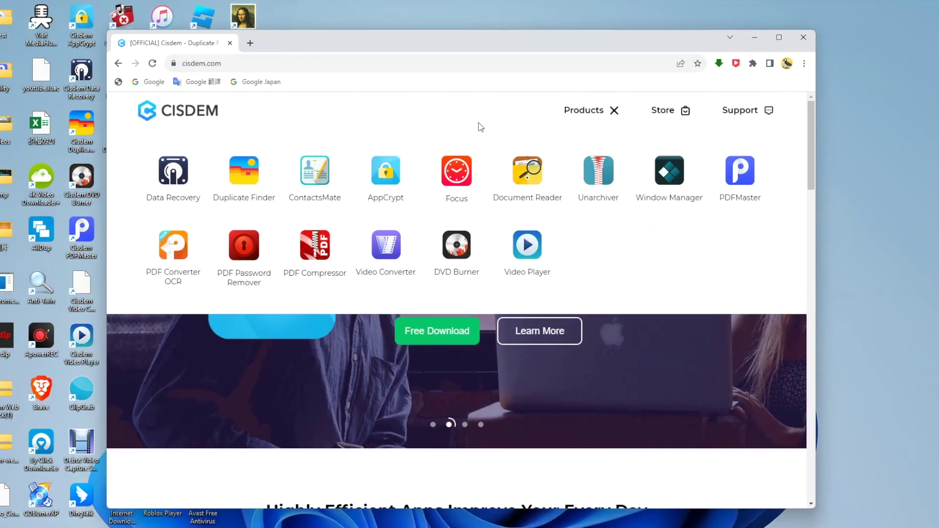
{"action": "left_click", "coordinate": [207, 179]}
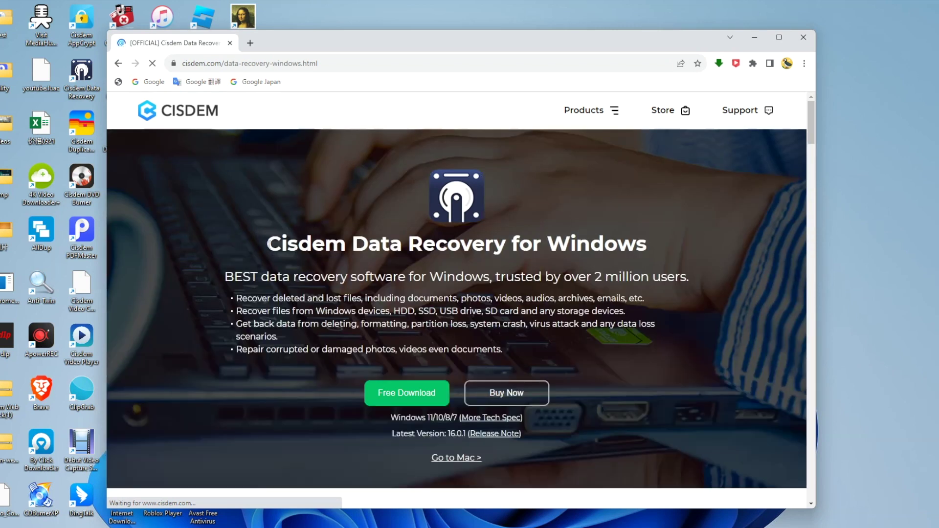
{"action": "left_click_drag", "start_coordinate": [266, 243], "coordinate": [690, 277]}
{"action": "scroll", "coordinate": [694, 318], "scroll_direction": "down", "scroll_amount": 1}
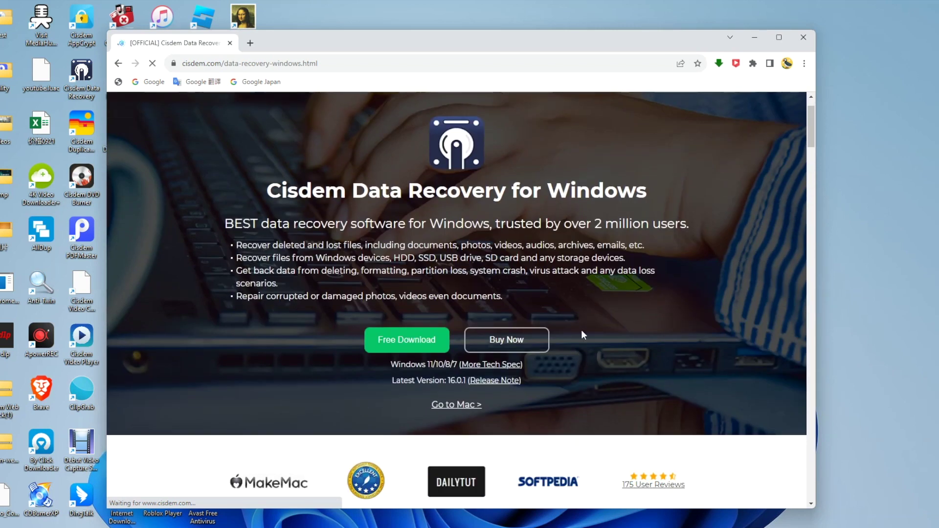
{"action": "left_click", "coordinate": [416, 345]}
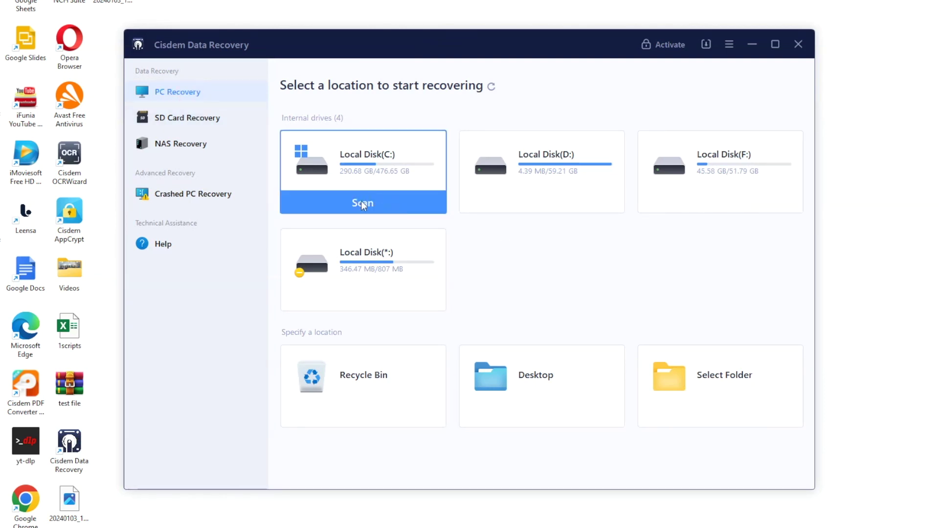
Scan Local Disk (C:) and filter results by type to Archives in Icons view.
{"action": "left_click", "coordinate": [368, 204]}
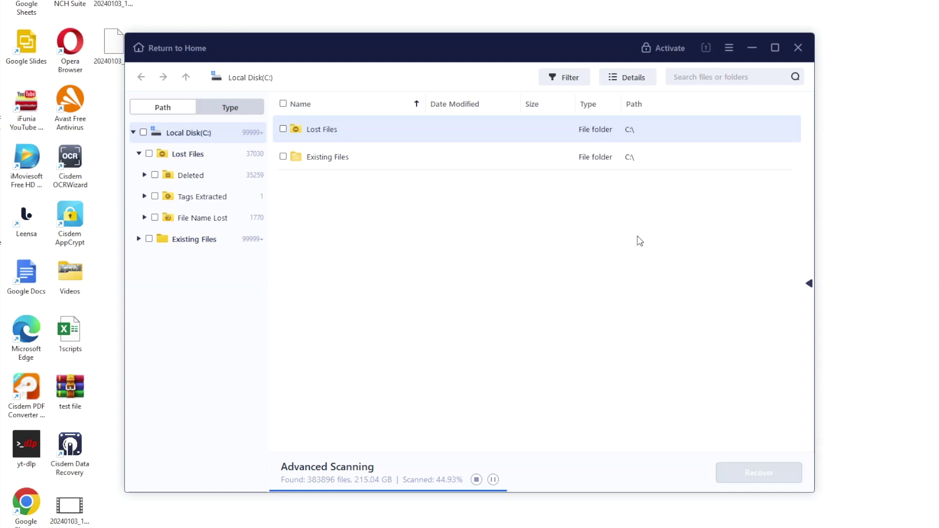
{"action": "left_click", "coordinate": [167, 106]}
{"action": "left_click", "coordinate": [215, 107]}
{"action": "left_click", "coordinate": [557, 87]}
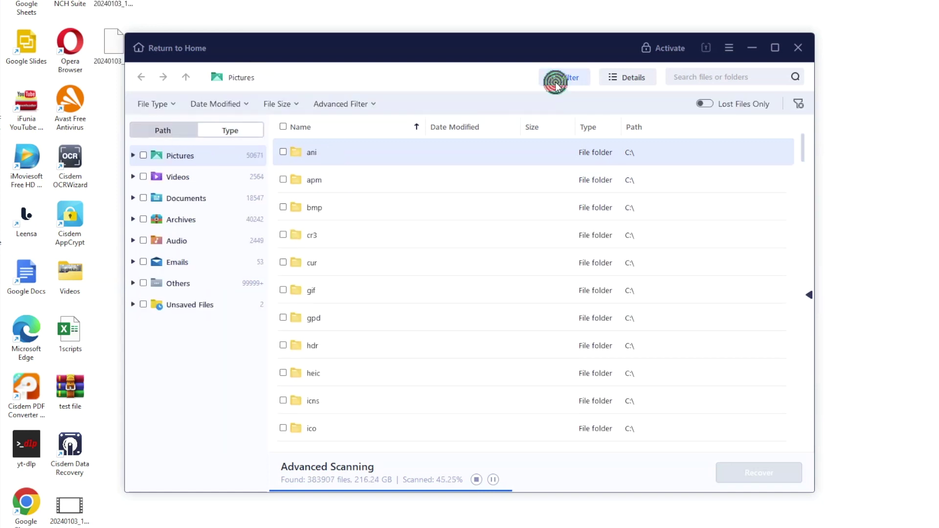
{"action": "left_click", "coordinate": [626, 79]}
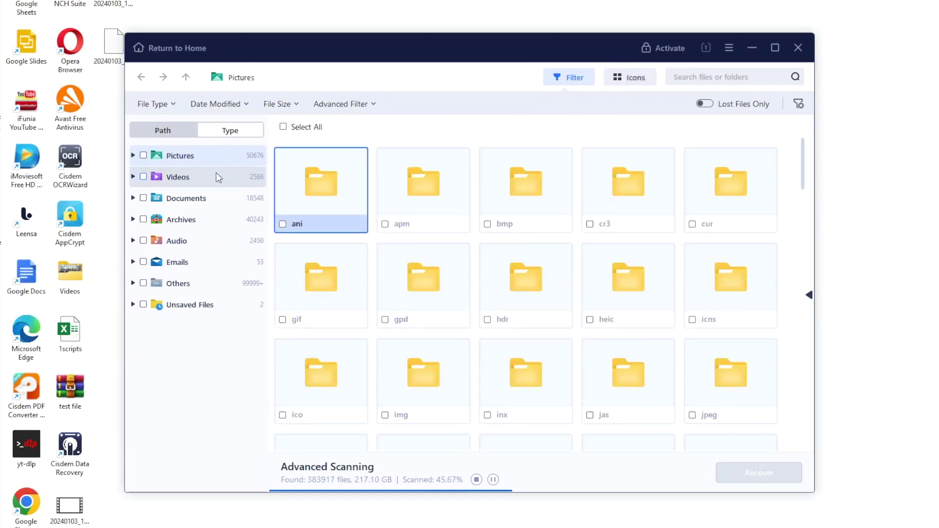
{"action": "left_click", "coordinate": [172, 222]}
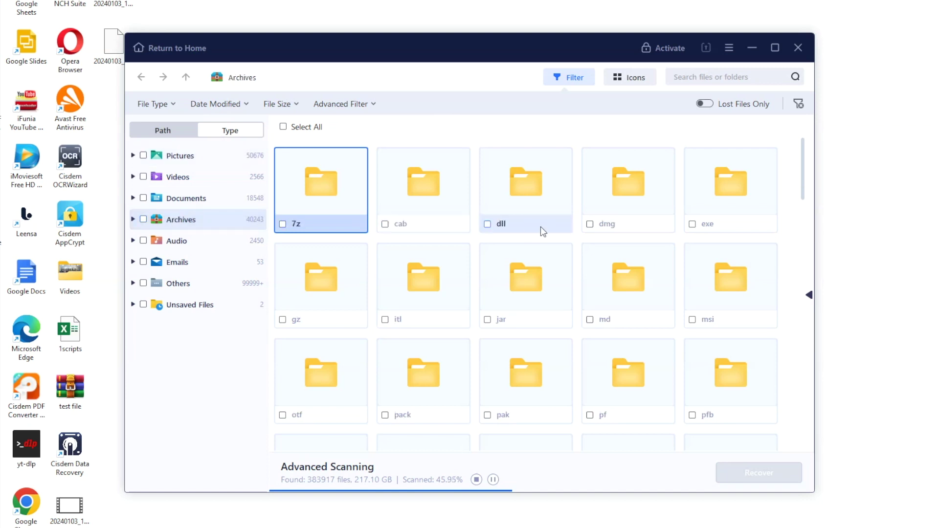
Open the zip folder of found archives and preview python.zip.
{"action": "scroll", "coordinate": [540, 227], "scroll_direction": "down", "scroll_amount": 2}
{"action": "scroll", "coordinate": [540, 227], "scroll_direction": "down", "scroll_amount": 8}
{"action": "scroll", "coordinate": [541, 227], "scroll_direction": "up", "scroll_amount": 2}
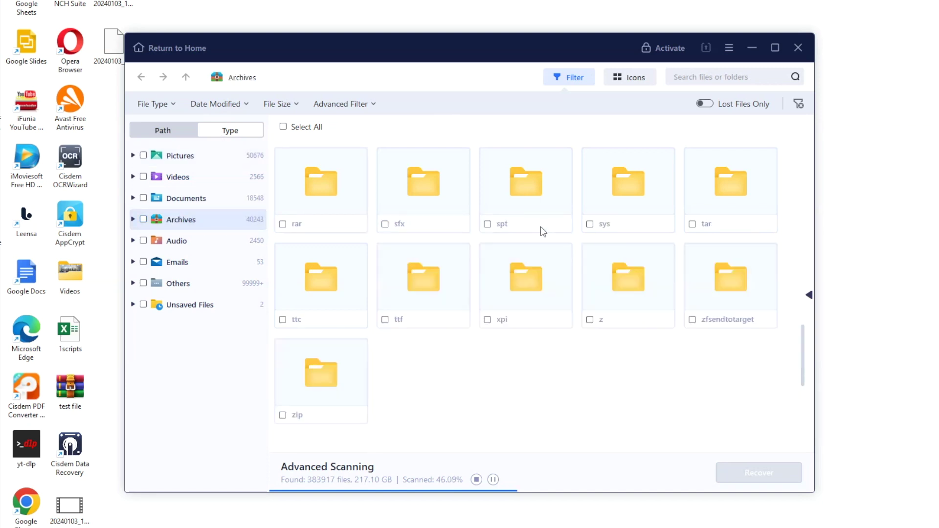
{"action": "left_click", "coordinate": [319, 378]}
{"action": "double_click", "coordinate": [320, 370]}
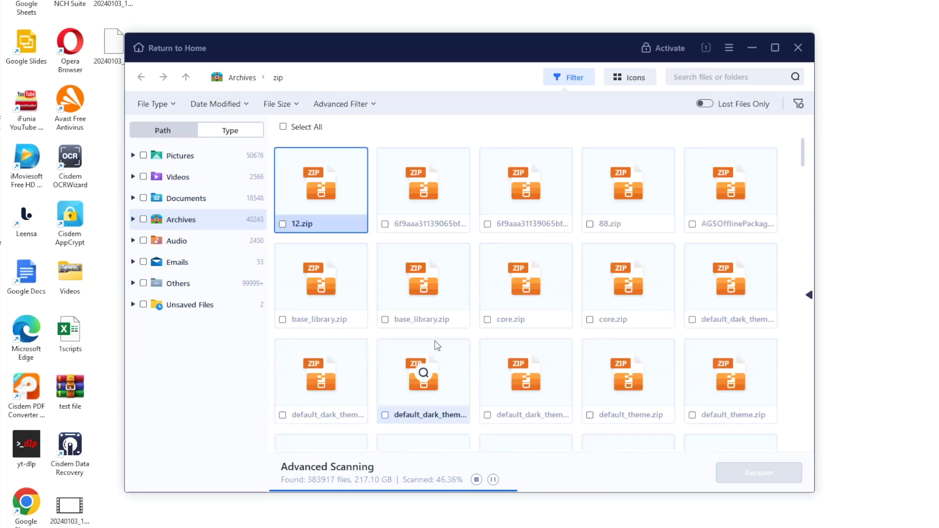
{"action": "scroll", "coordinate": [576, 240], "scroll_direction": "down", "scroll_amount": 3}
{"action": "scroll", "coordinate": [577, 242], "scroll_direction": "down", "scroll_amount": 2}
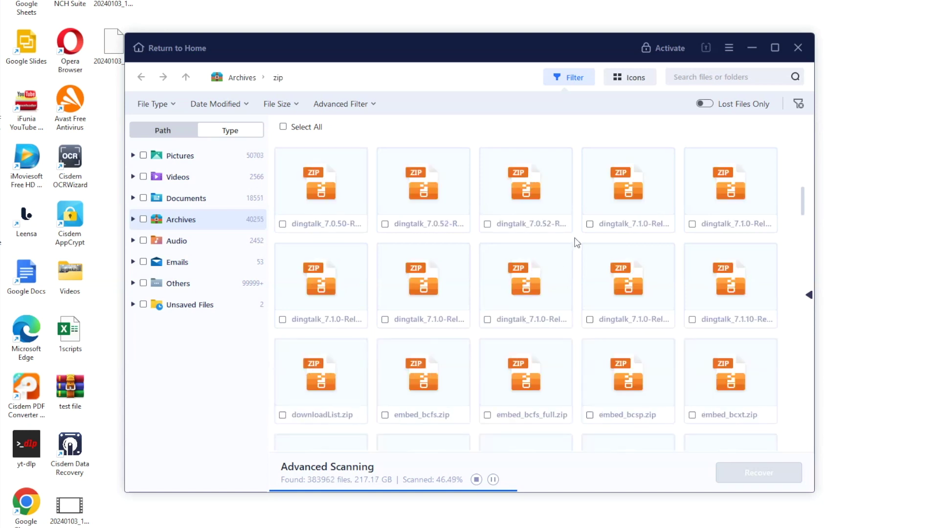
{"action": "scroll", "coordinate": [577, 242], "scroll_direction": "down", "scroll_amount": 3}
{"action": "mouse_move", "coordinate": [525, 283]}
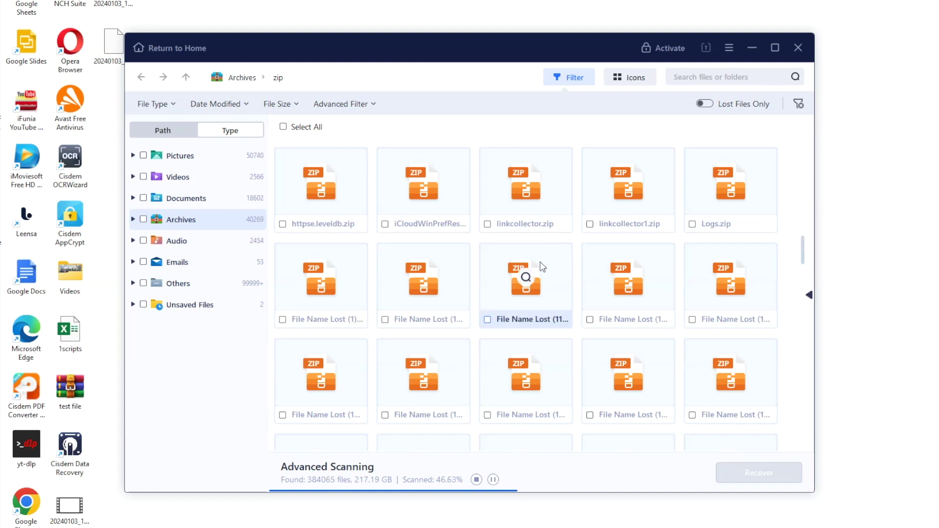
{"action": "scroll", "coordinate": [524, 268], "scroll_direction": "down", "scroll_amount": 2}
{"action": "scroll", "coordinate": [524, 268], "scroll_direction": "down", "scroll_amount": 3}
{"action": "scroll", "coordinate": [524, 268], "scroll_direction": "down", "scroll_amount": 3}
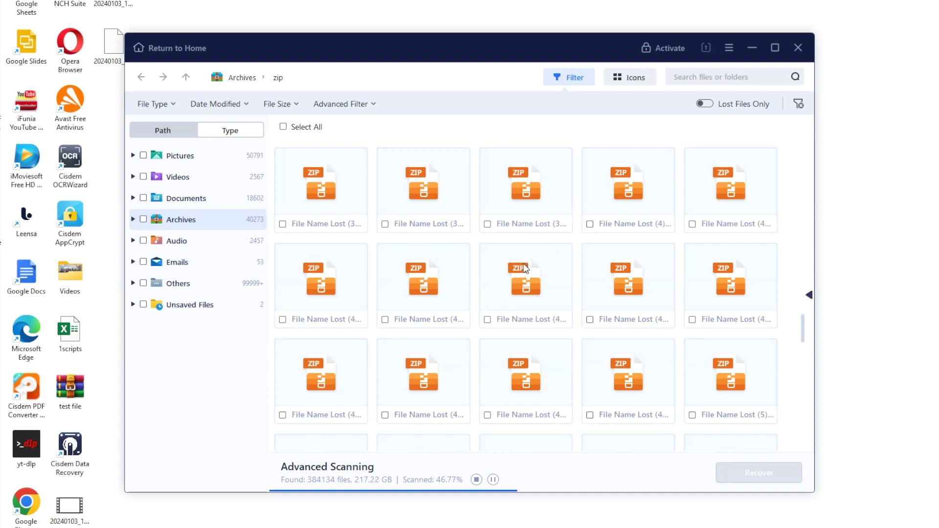
{"action": "scroll", "coordinate": [524, 268], "scroll_direction": "down", "scroll_amount": 2}
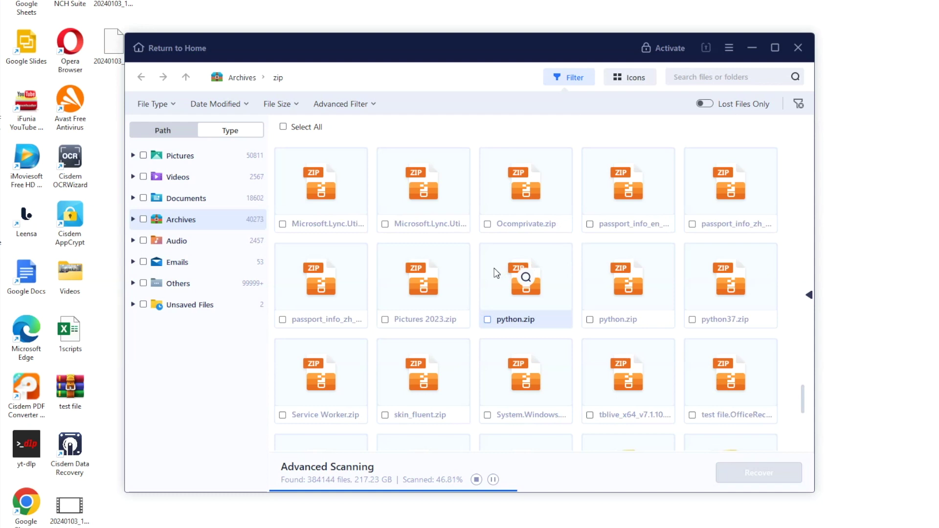
{"action": "left_click", "coordinate": [552, 272]}
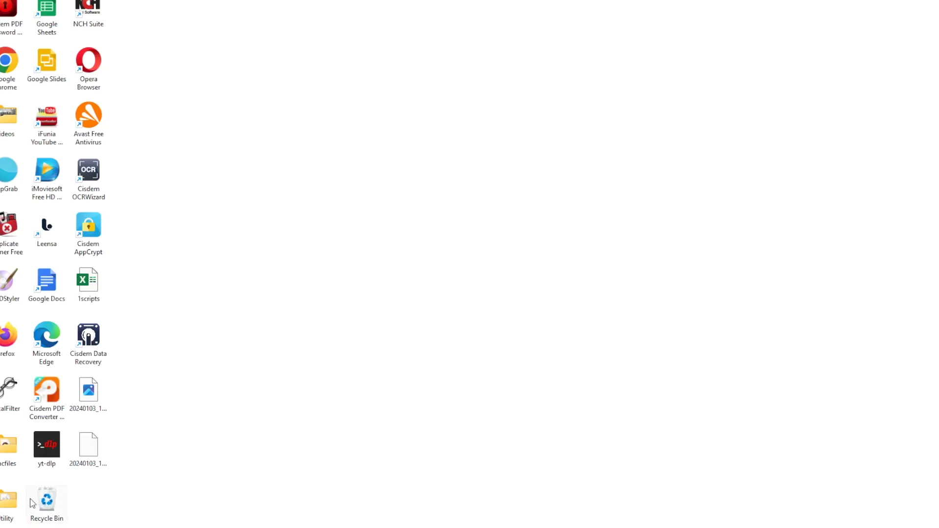
Restore the deleted 'test file' archive from the Recycle Bin to the desktop.
{"action": "double_click", "coordinate": [47, 492]}
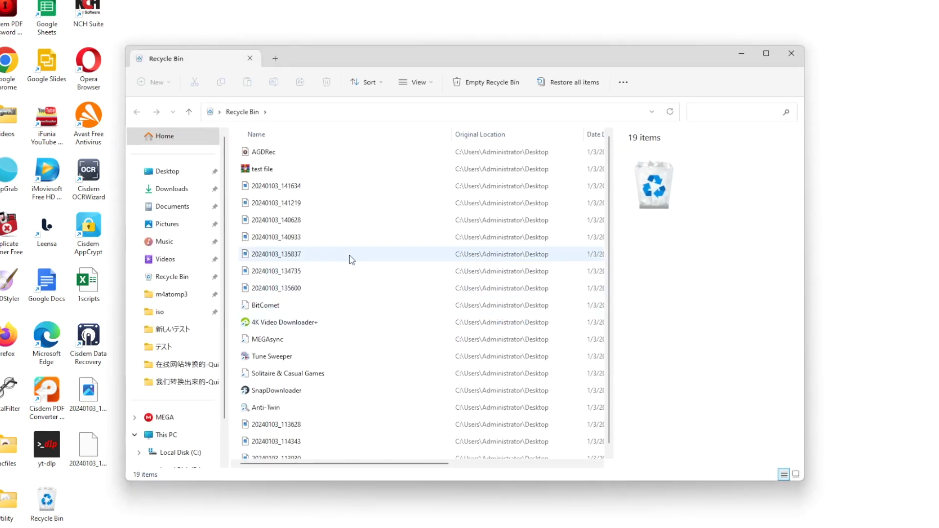
{"action": "left_click", "coordinate": [277, 171]}
{"action": "right_click", "coordinate": [277, 170]}
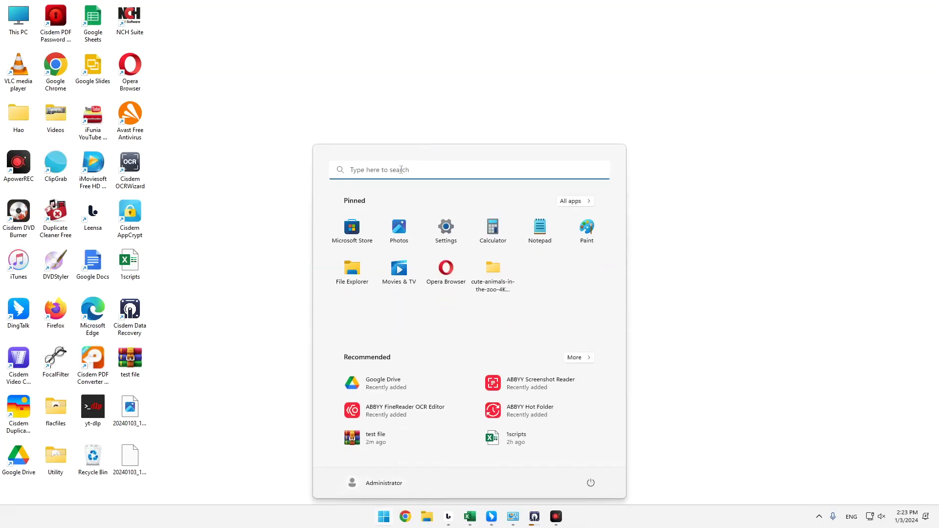
Enable 'Show hidden files, folders, and drives' under Control Panel's File Explorer Options > View.
{"action": "left_click", "coordinate": [414, 174]}
{"action": "type", "text": "control Panel"}
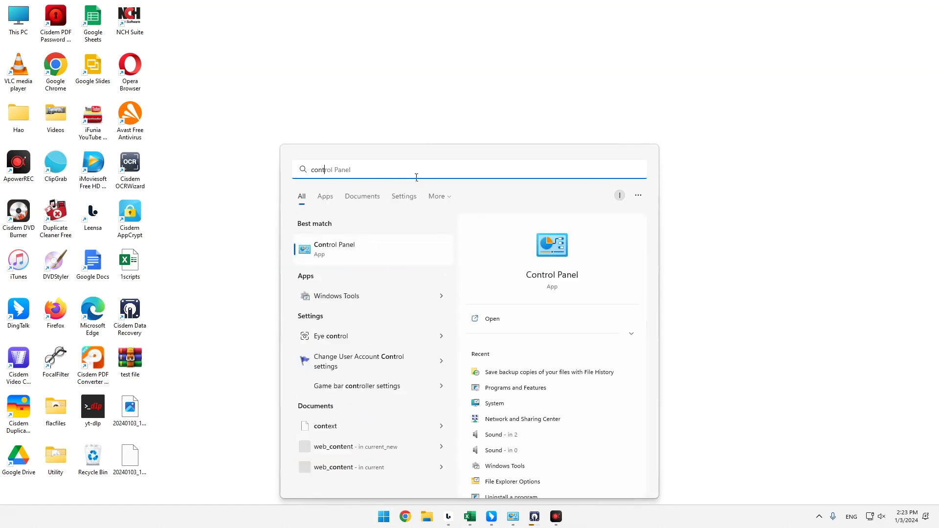
{"action": "type", "text": "p"}
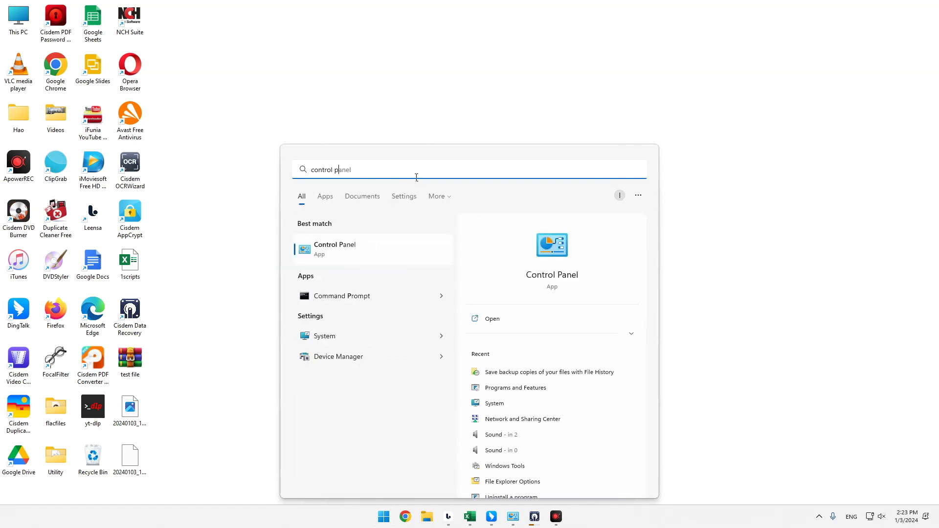
{"action": "type", "text": "anel"}
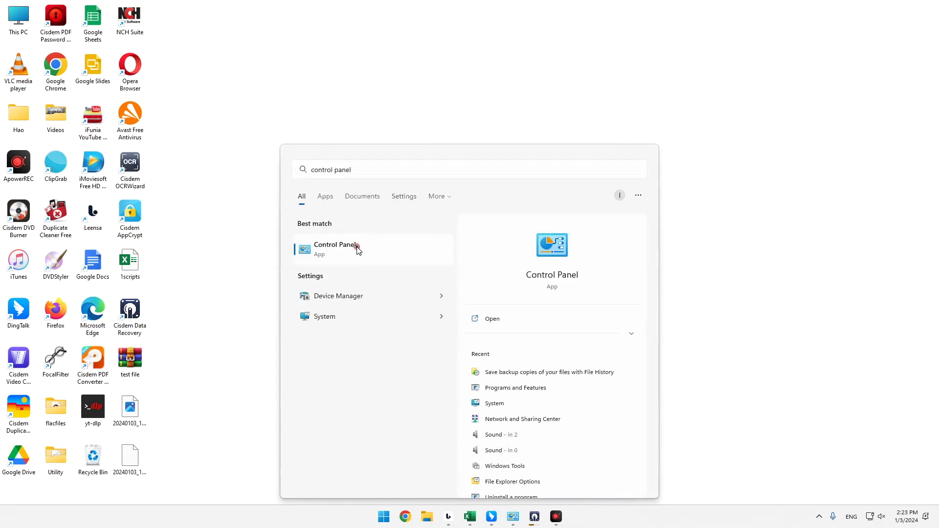
{"action": "left_click", "coordinate": [357, 247]}
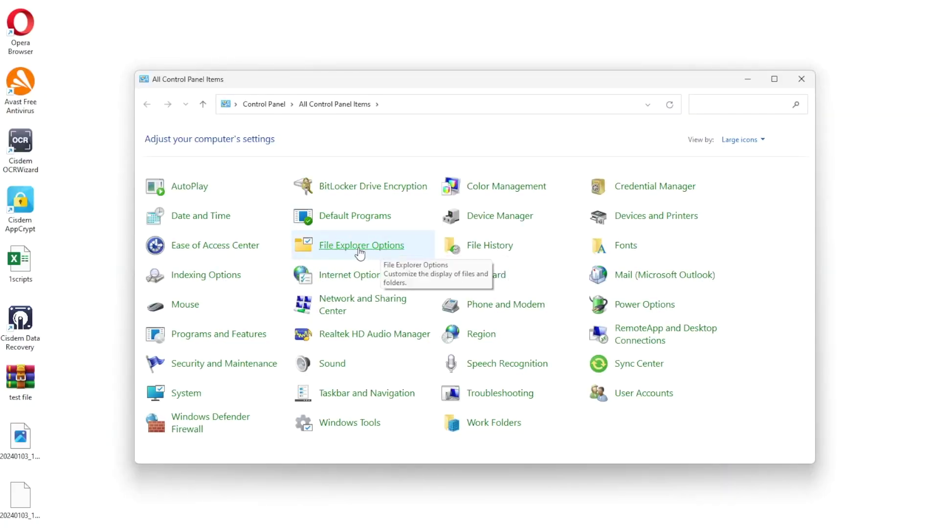
{"action": "left_click", "coordinate": [372, 252]}
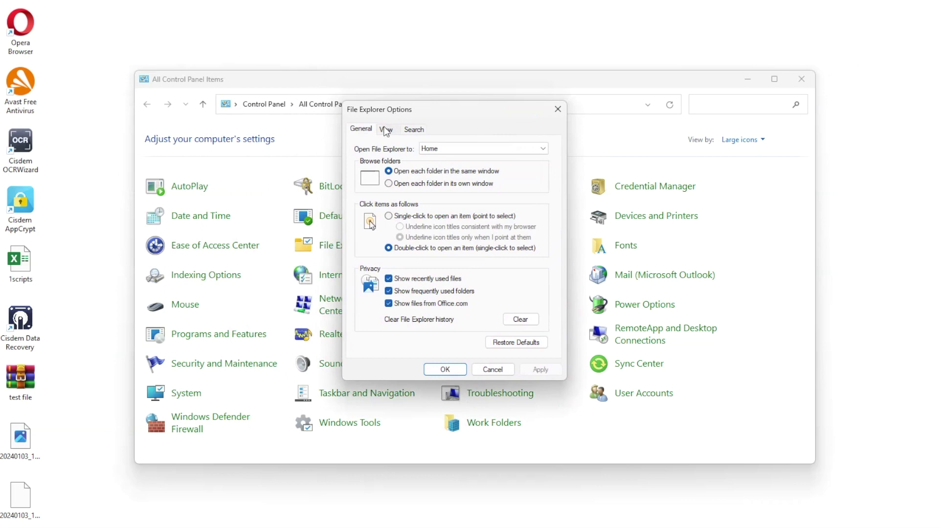
{"action": "left_click", "coordinate": [386, 130]}
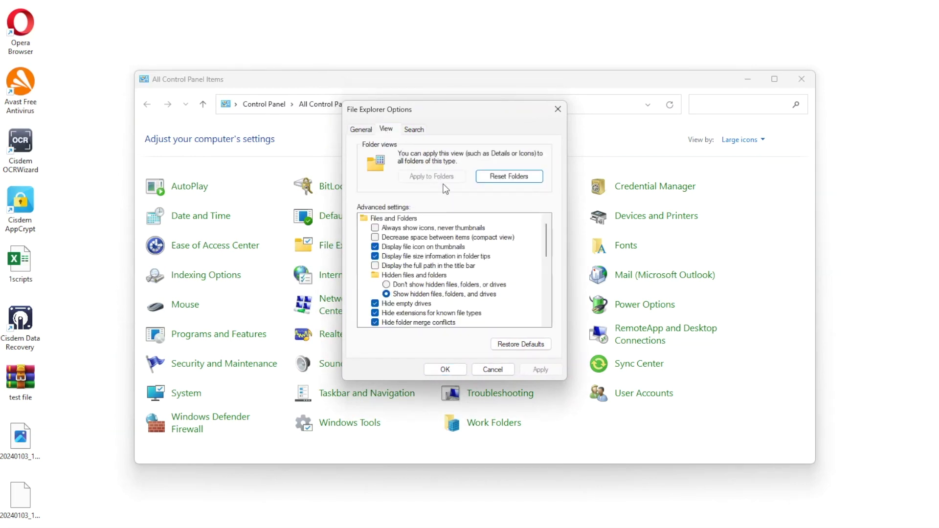
{"action": "left_click", "coordinate": [389, 295]}
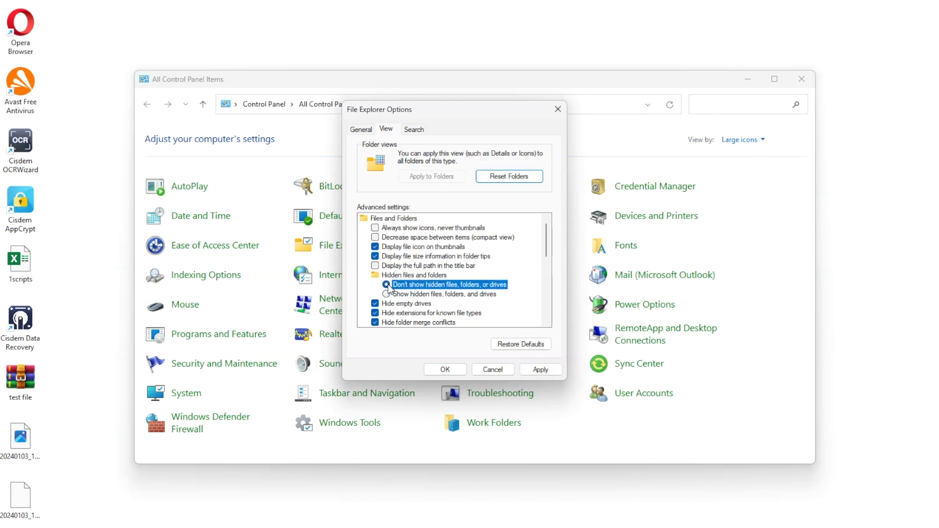
{"action": "left_click", "coordinate": [390, 294]}
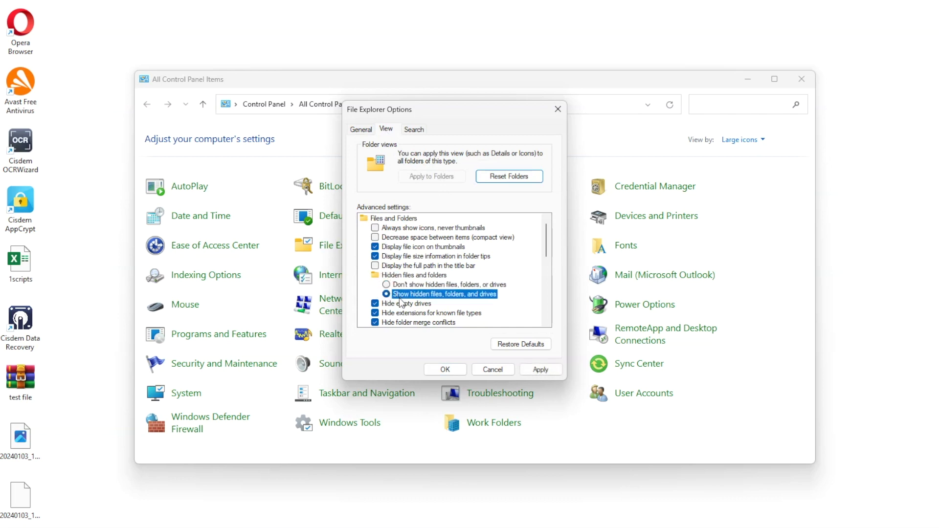